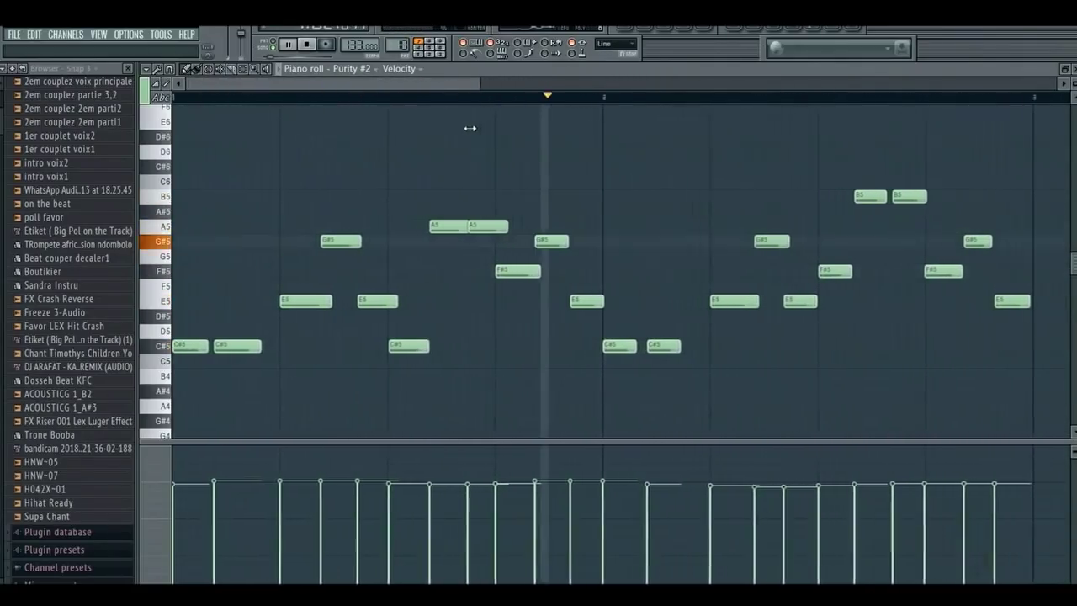
# Step: Play the Purity #2 melody and the Percussion Bongo 002 Super Hero notes, and examine both in the piano roll
pyautogui.click(308, 45)
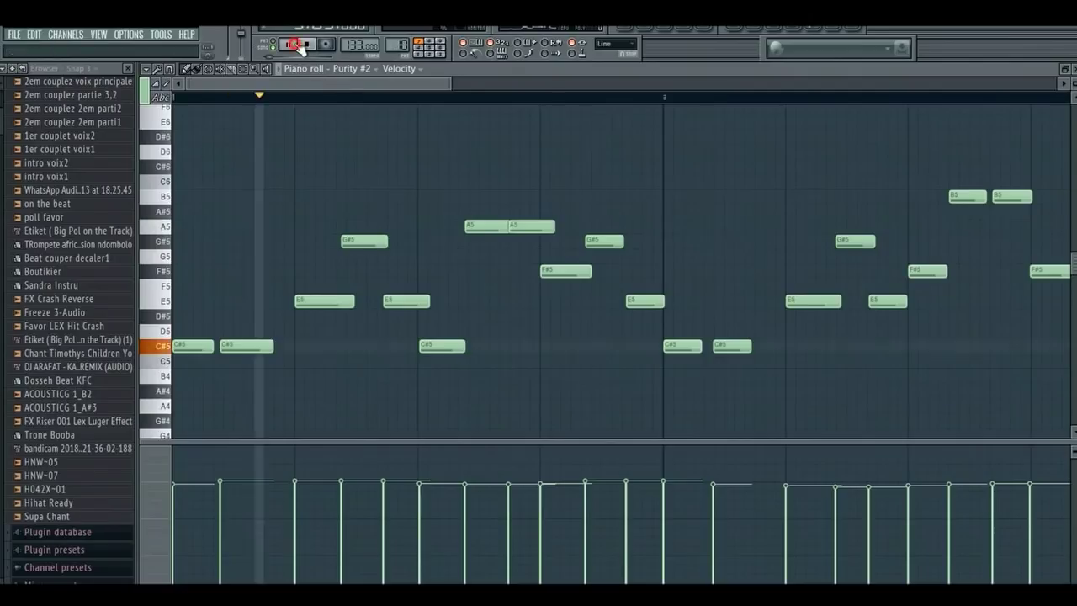
pyautogui.press('F5')
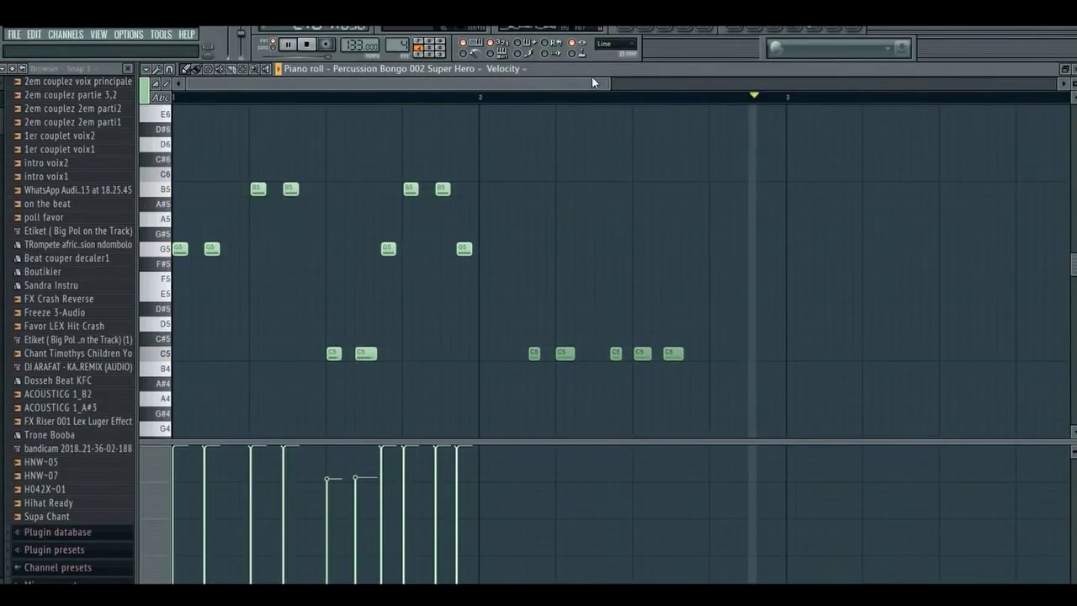
pyautogui.moveTo(609, 84); pyautogui.dragTo(420, 83)
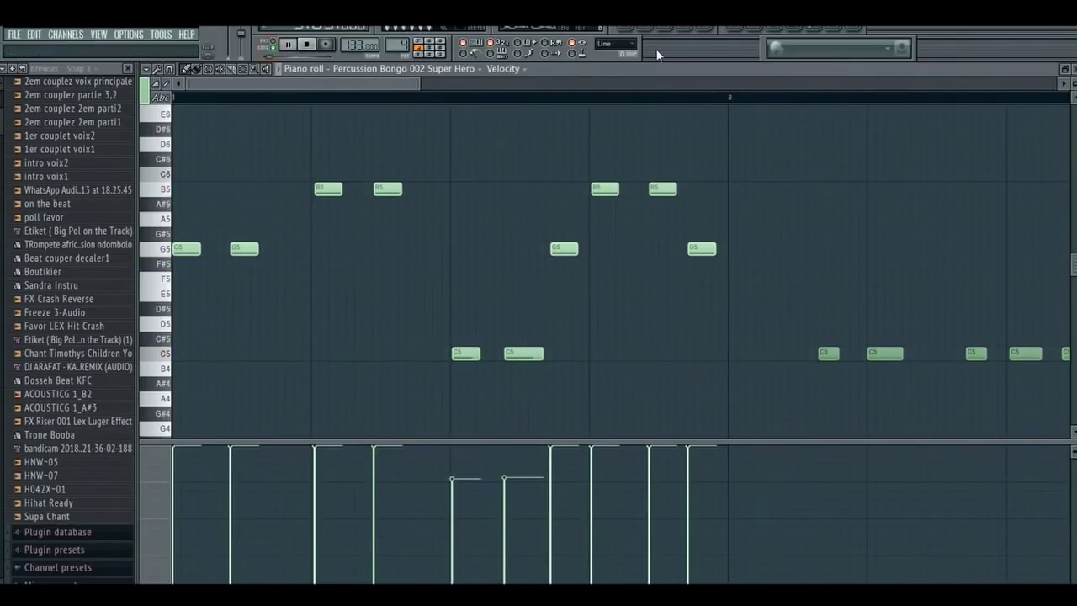
# Step: Open the Purity notes of the Baterie pattern in the piano roll and play the pattern
pyautogui.click(628, 35)
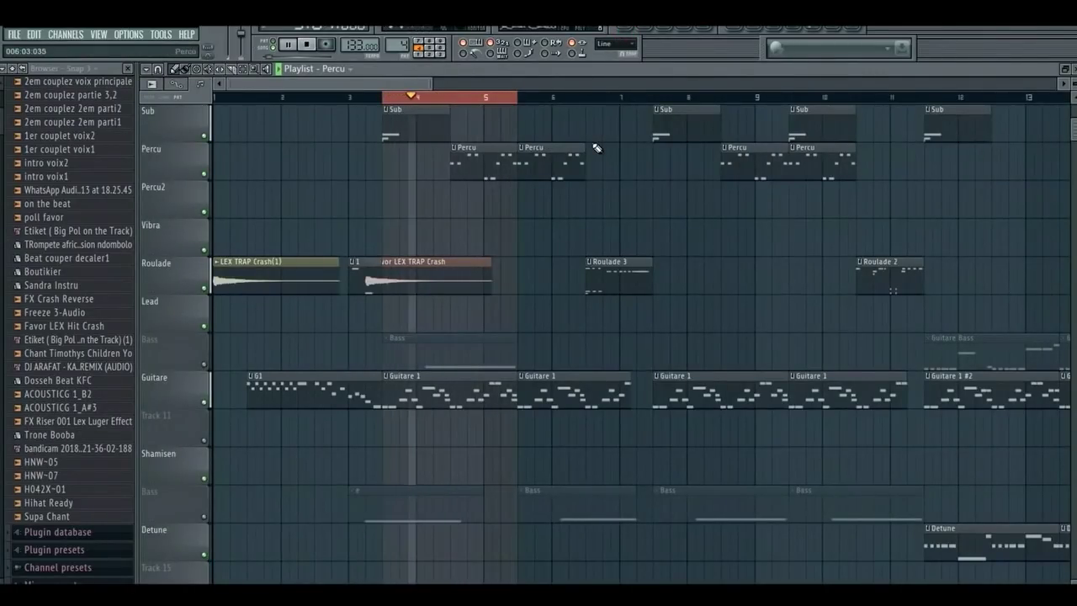
pyautogui.scroll(1, 596, 148)
pyautogui.scroll(1, 436, 233)
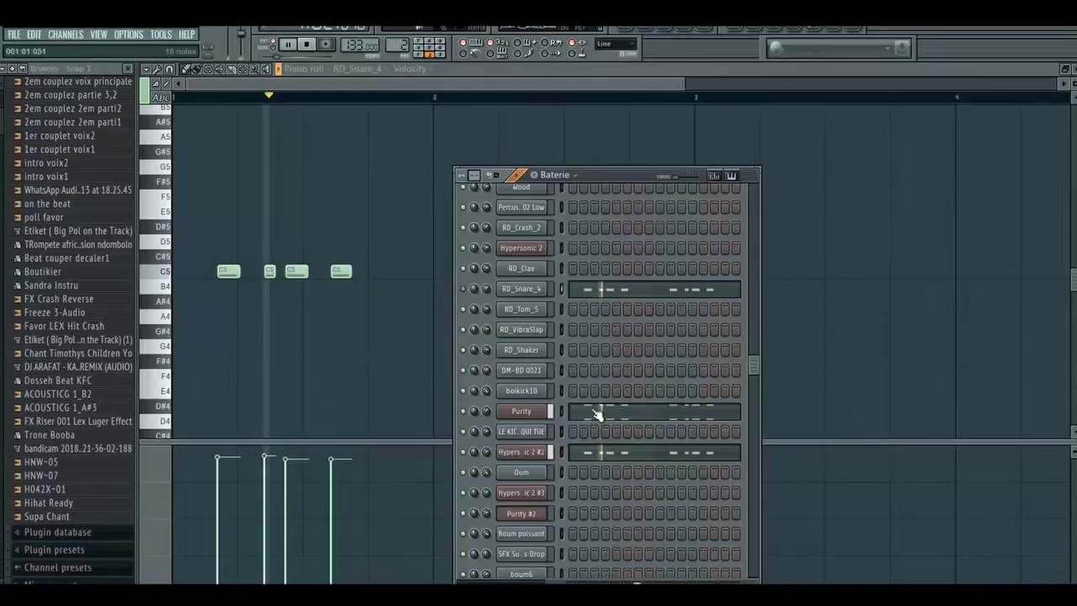
pyautogui.press('F6')
pyautogui.click(307, 44)
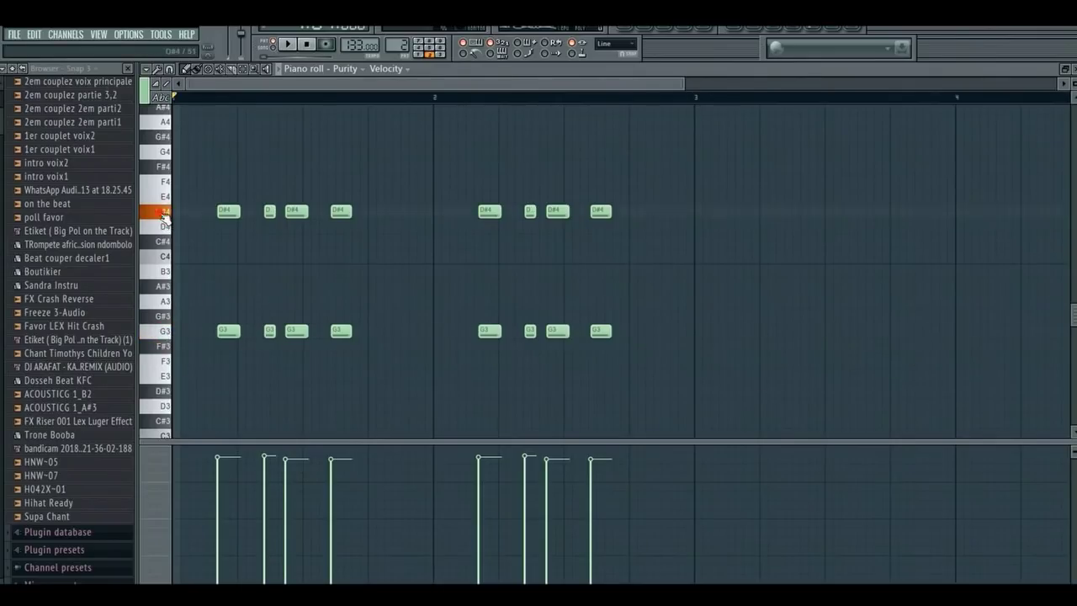
pyautogui.click(288, 47)
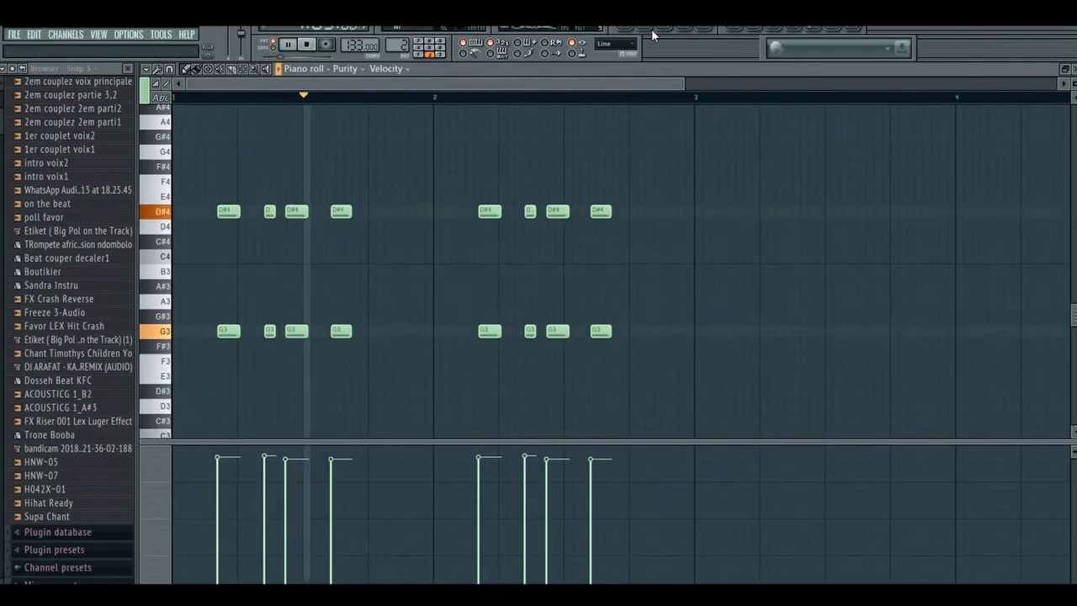
# Step: Return to the playlist and unmute the Baterie1 track
pyautogui.press('F6')
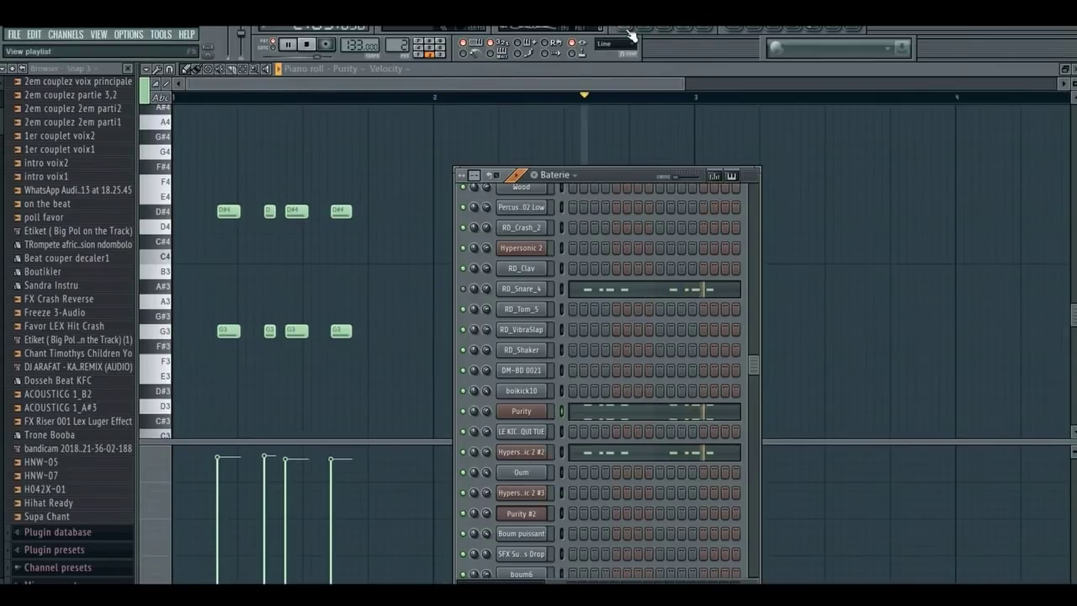
pyautogui.press('F5')
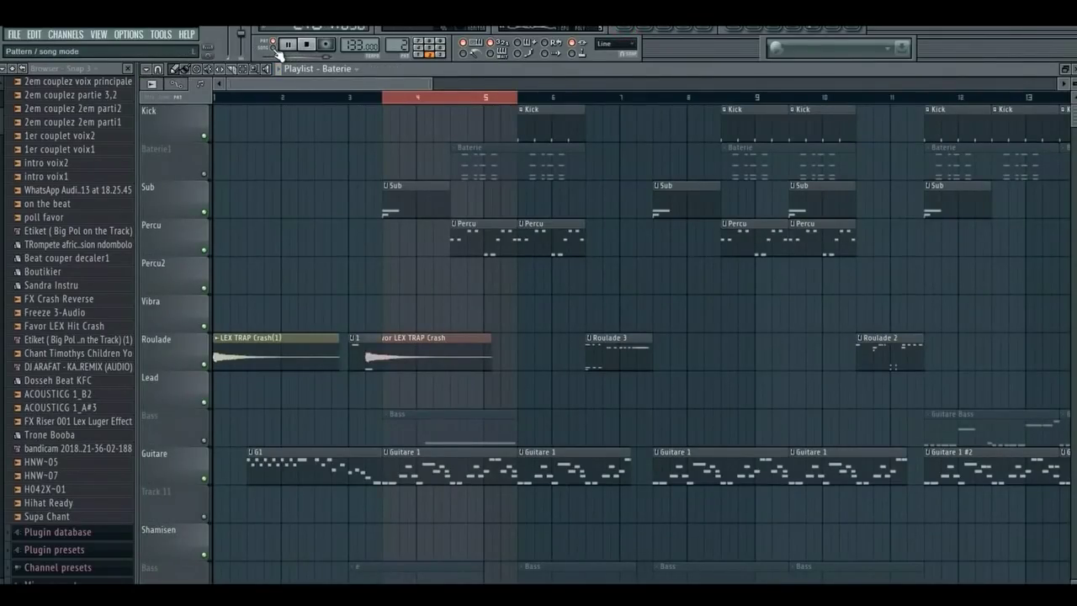
pyautogui.click(204, 175)
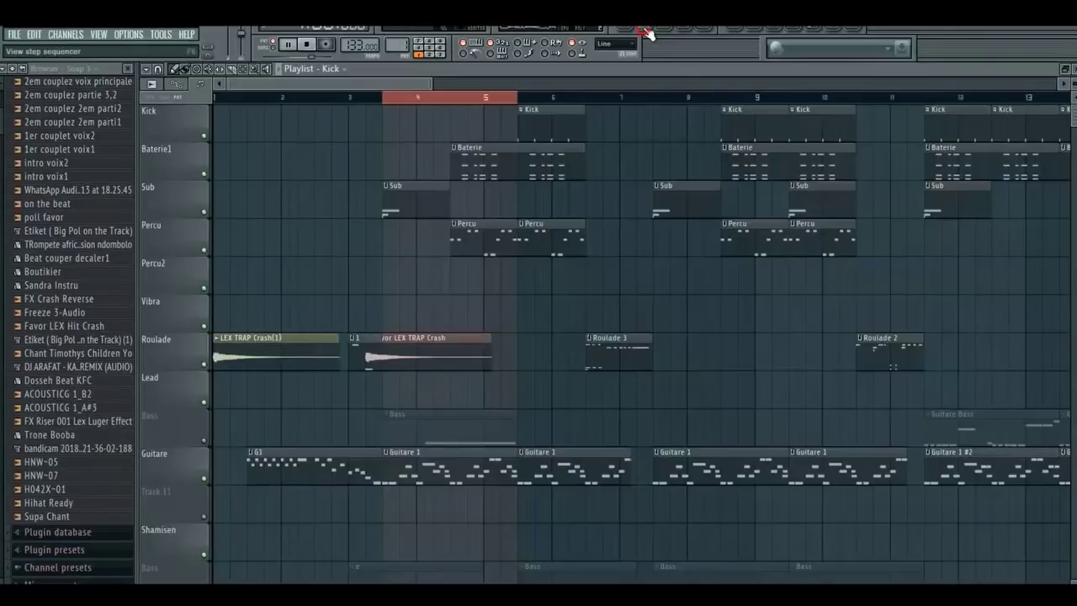
# Step: Examine the boikick10 and LE KICK QUI TUE steps of the Kick pattern and play the song in the playlist
pyautogui.press('F6')
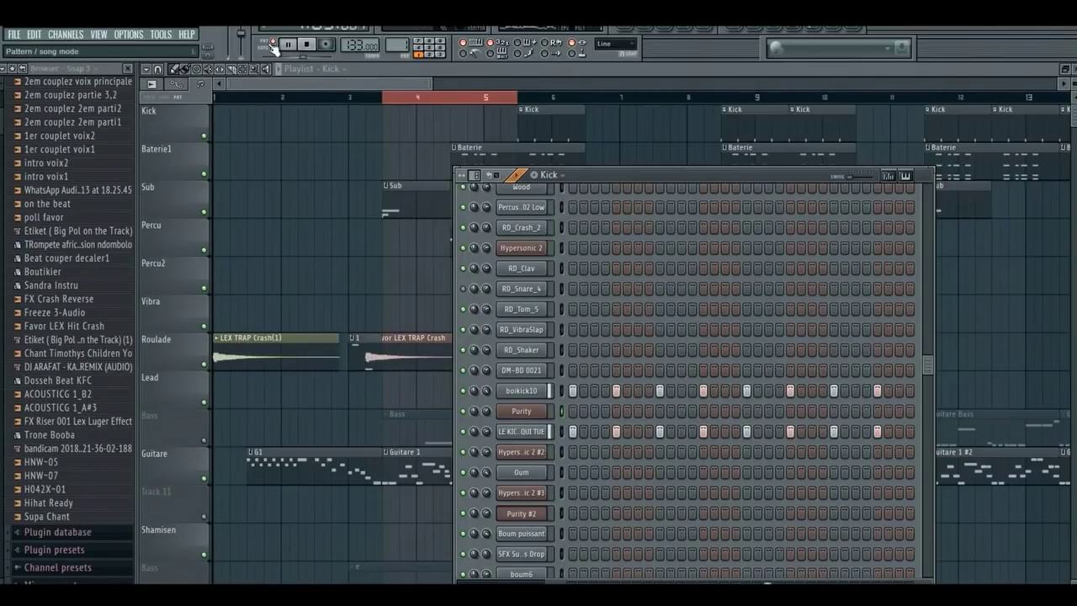
pyautogui.click(331, 84)
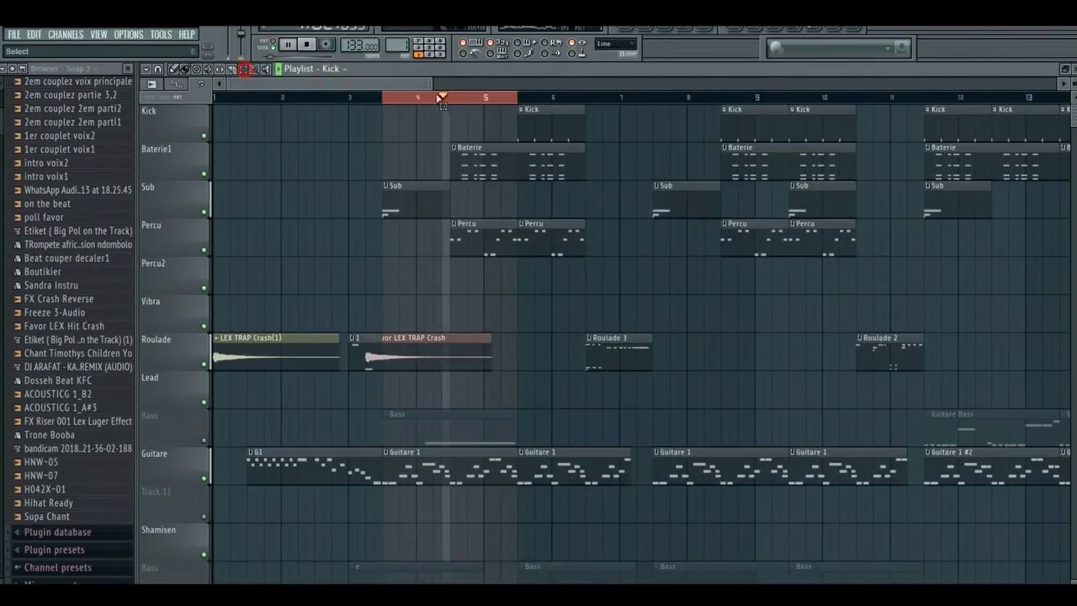
pyautogui.click(524, 107)
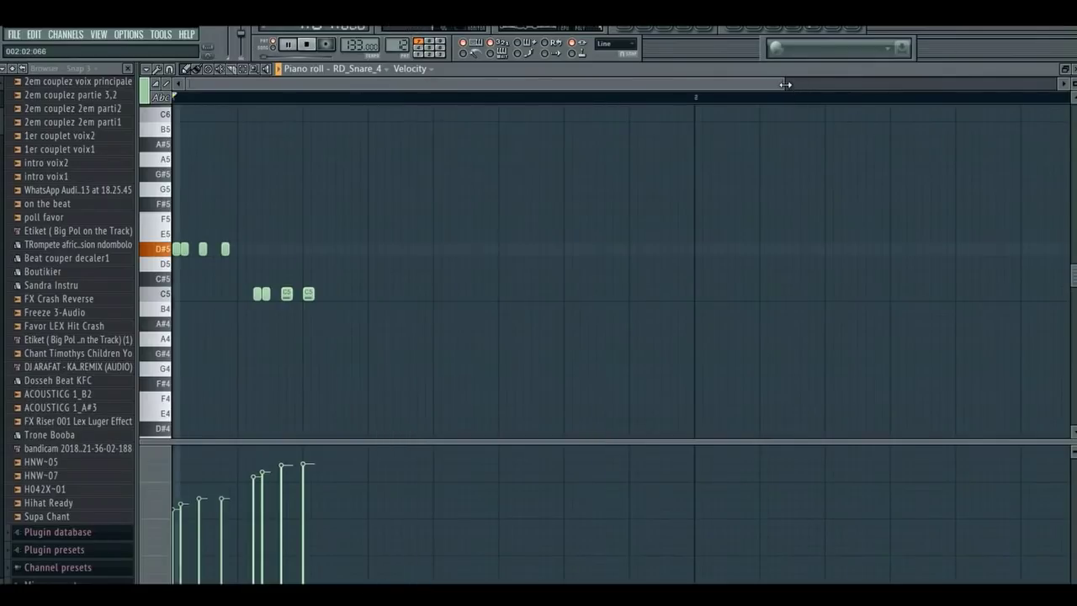
# Step: Play the Roulade 3 pattern and examine its RD_Snare_4 and Hypersonic 2 #2 notes in the piano roll
pyautogui.moveTo(785, 84); pyautogui.dragTo(534, 84)
pyautogui.press('space')
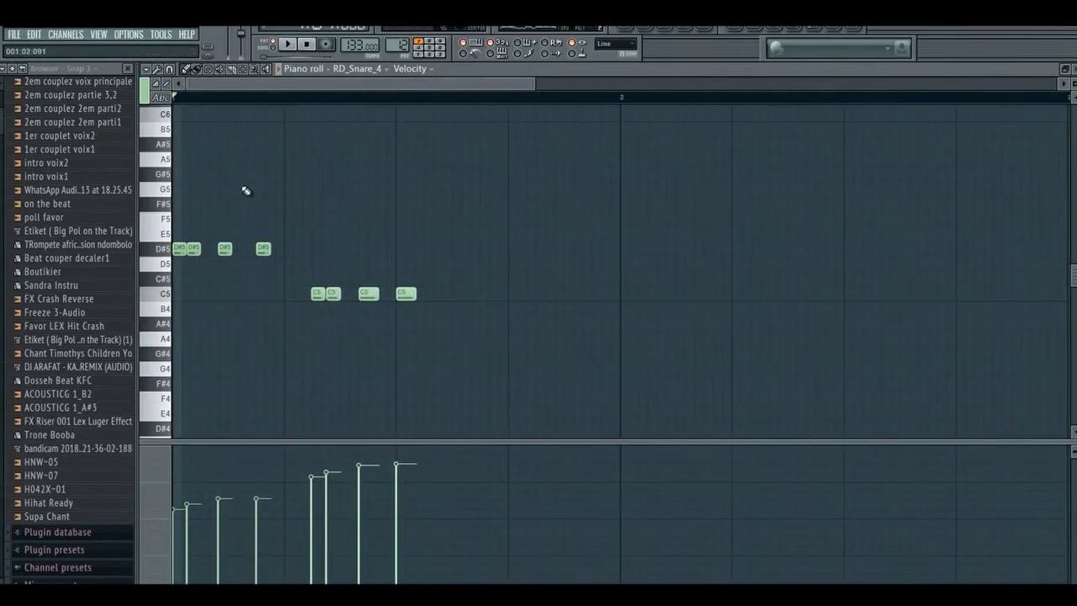
pyautogui.click(645, 32)
pyautogui.press('space')
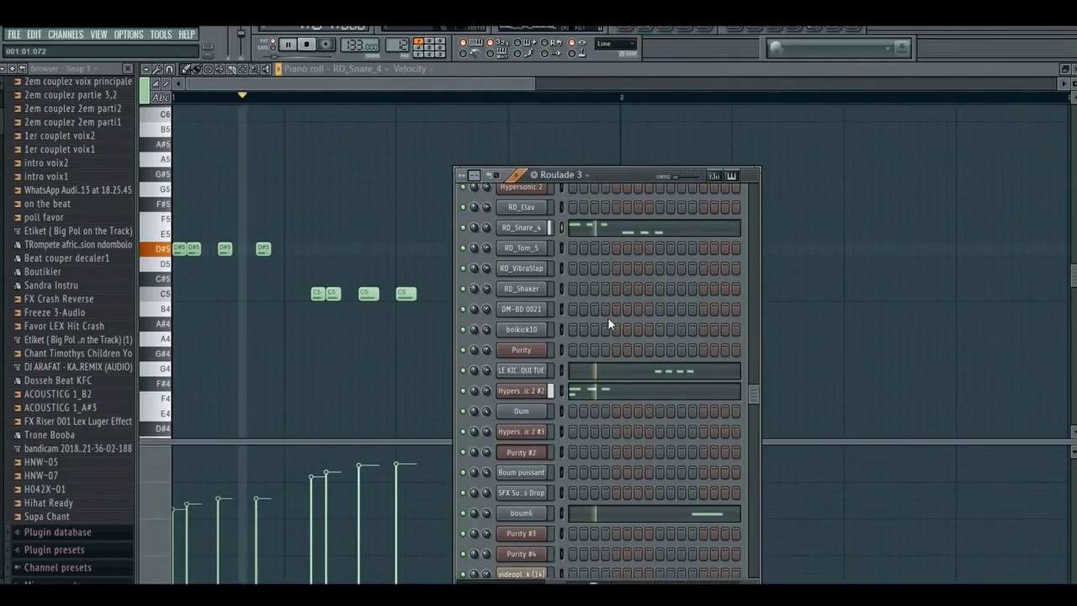
pyautogui.click(618, 393)
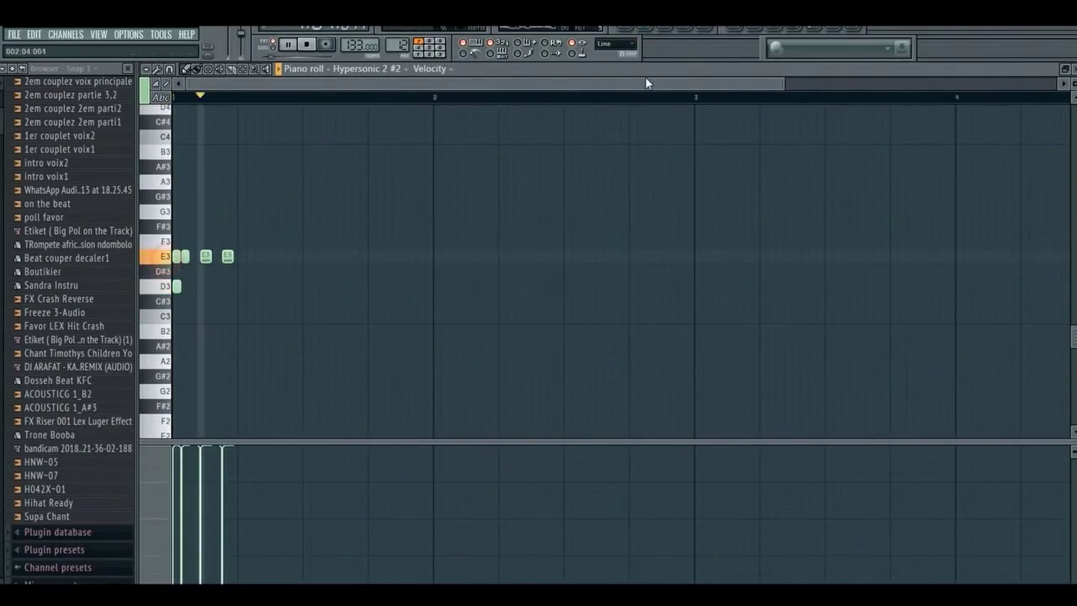
# Step: Examine the LE KICK QUI TUE and boum6 notes of the Roulade 3 pattern in the piano roll while playing it
pyautogui.click(648, 31)
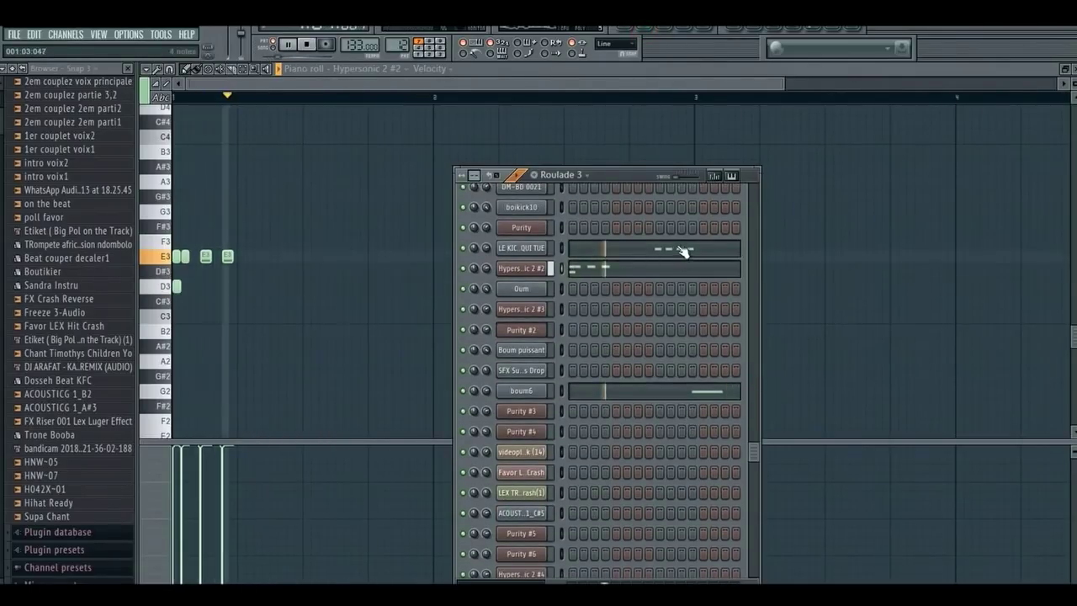
pyautogui.click(684, 255)
pyautogui.press('space')
pyautogui.press('space')
pyautogui.click(641, 29)
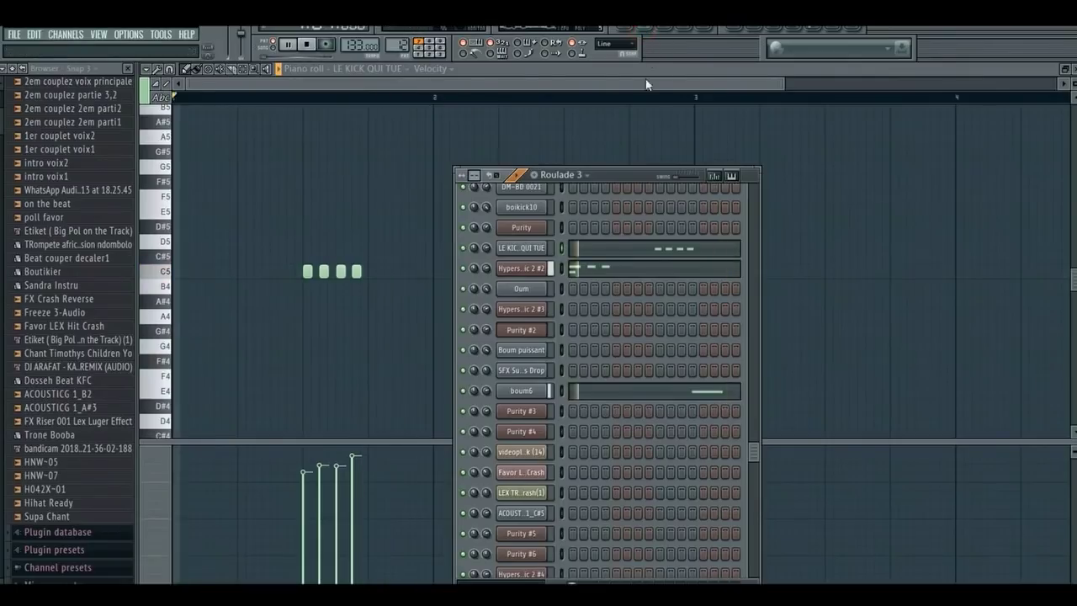
pyautogui.press('space')
pyautogui.click(651, 394)
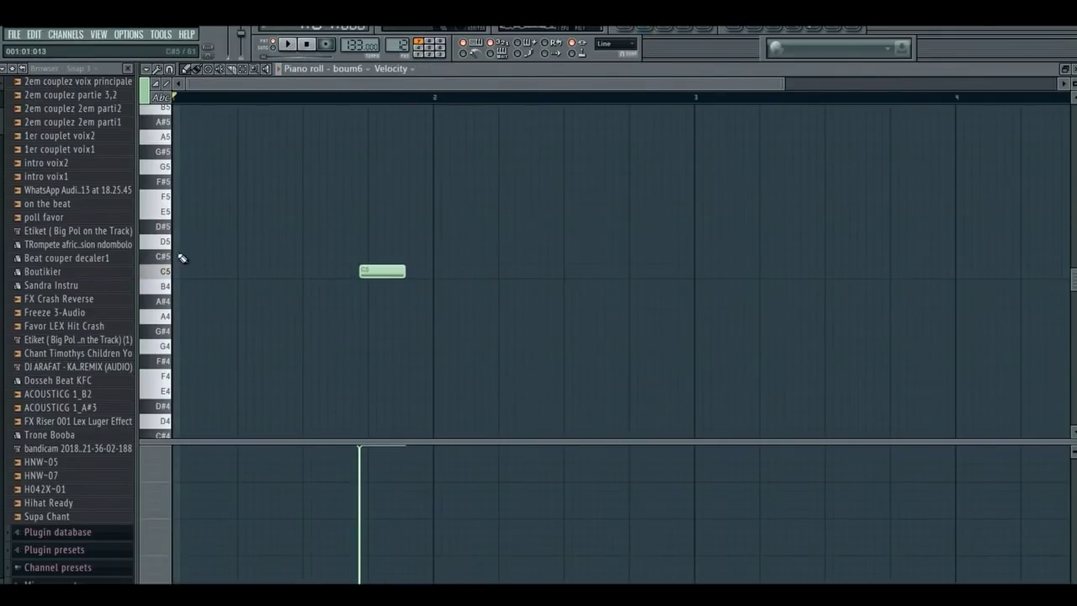
pyautogui.press('space')
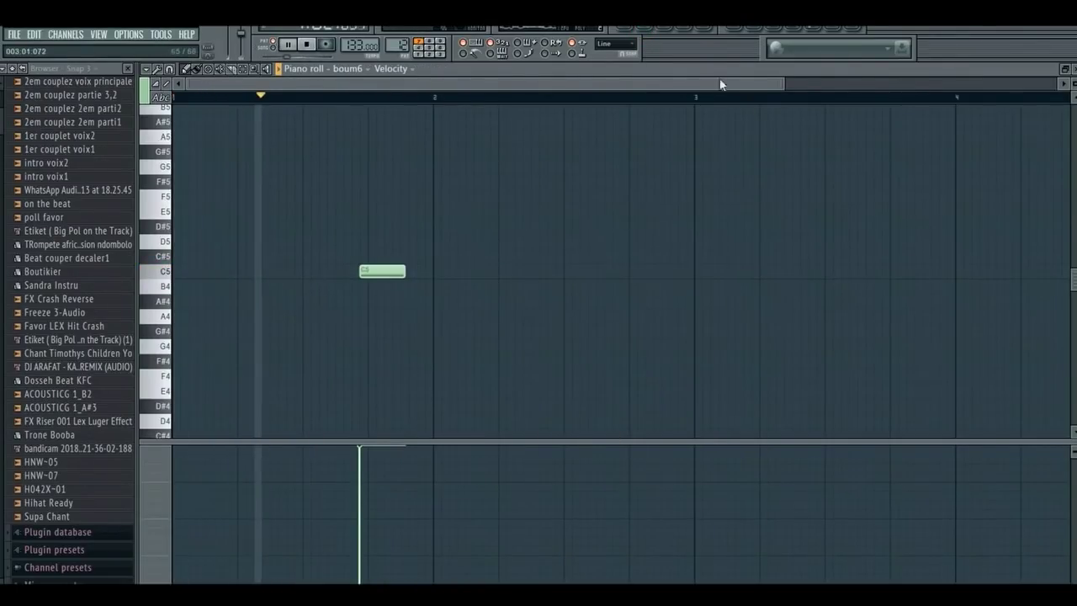
# Step: Return to the playlist and unmute the Bass track between Lead and Guitare
pyautogui.click(631, 32)
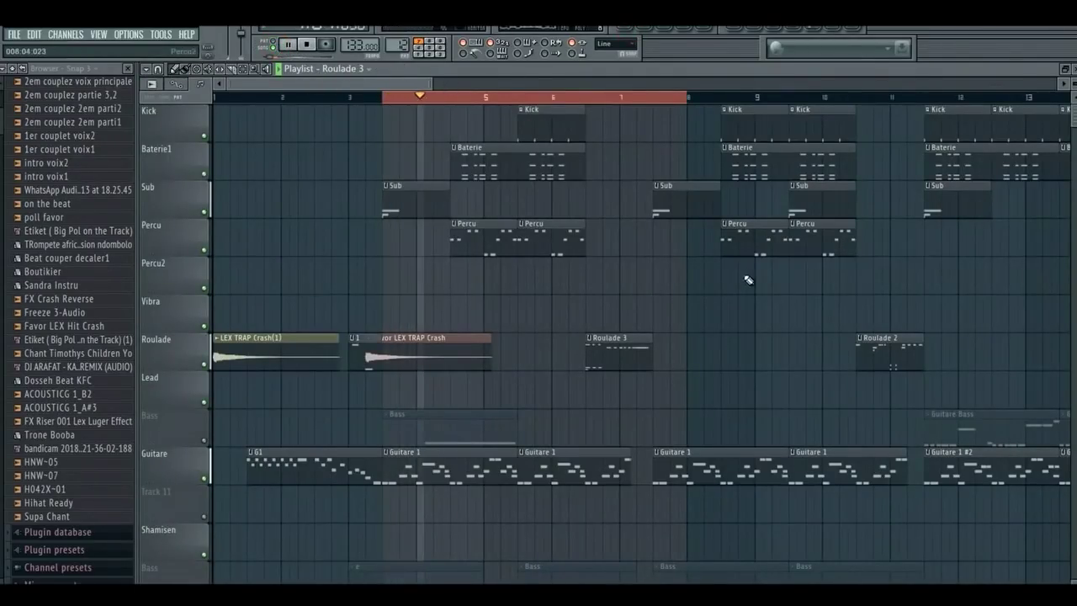
pyautogui.click(204, 441)
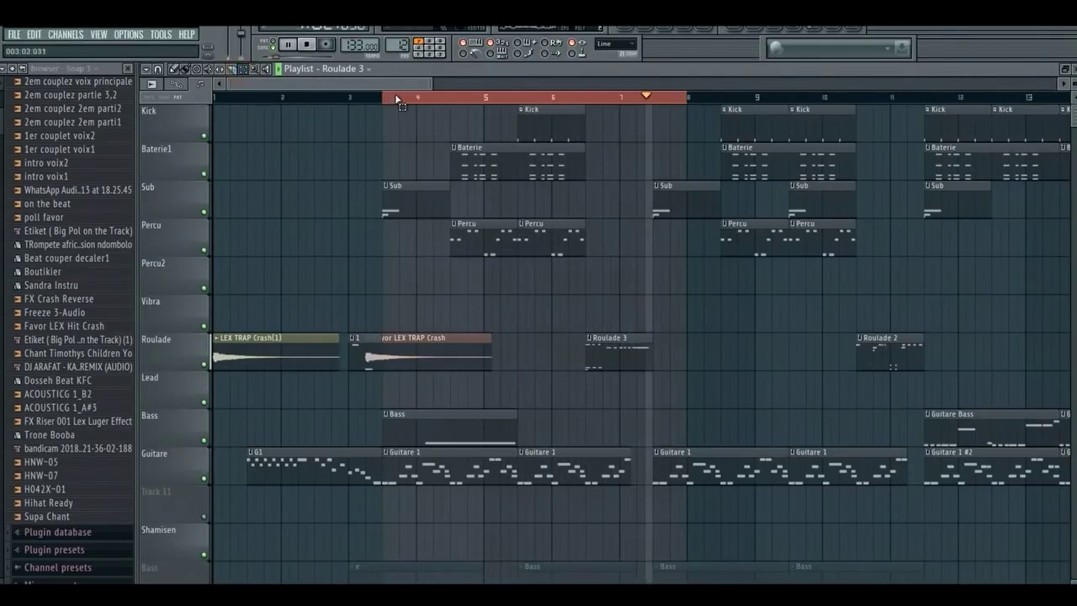
# Step: Examine the Purity and RD_Crash_2 notes of the Roulade 2 pattern in the piano roll and play it
pyautogui.moveTo(400, 83); pyautogui.dragTo(454, 84)
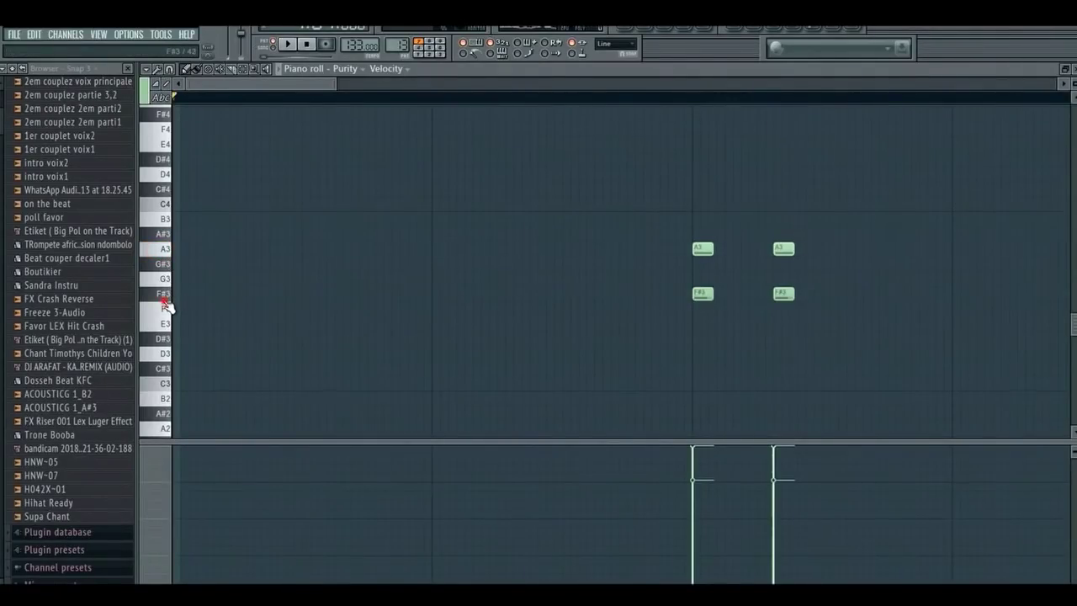
pyautogui.click(623, 32)
pyautogui.click(645, 34)
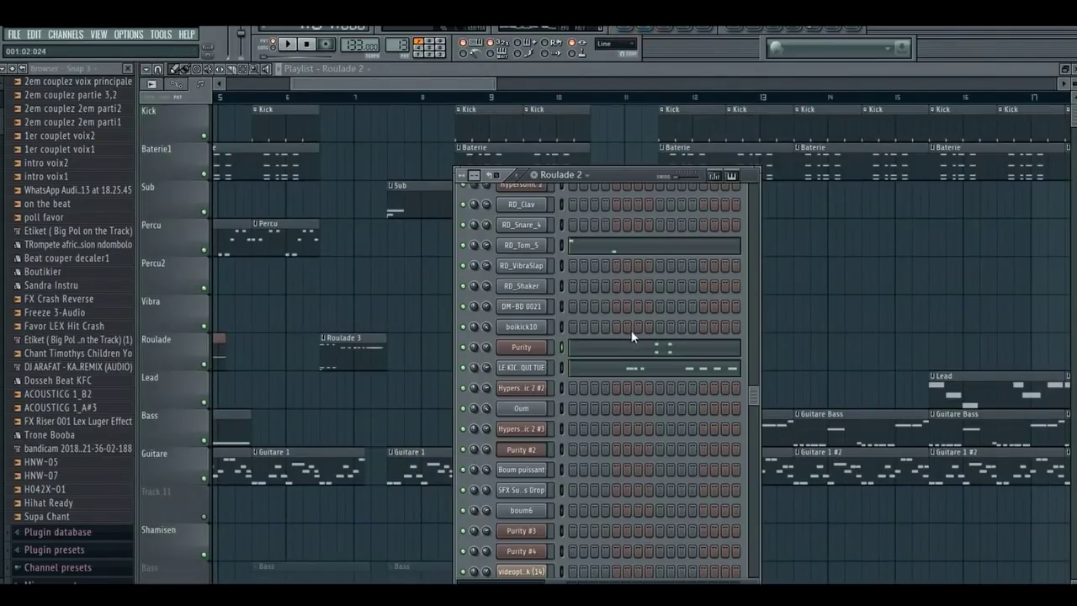
pyautogui.scroll(3, 602, 253)
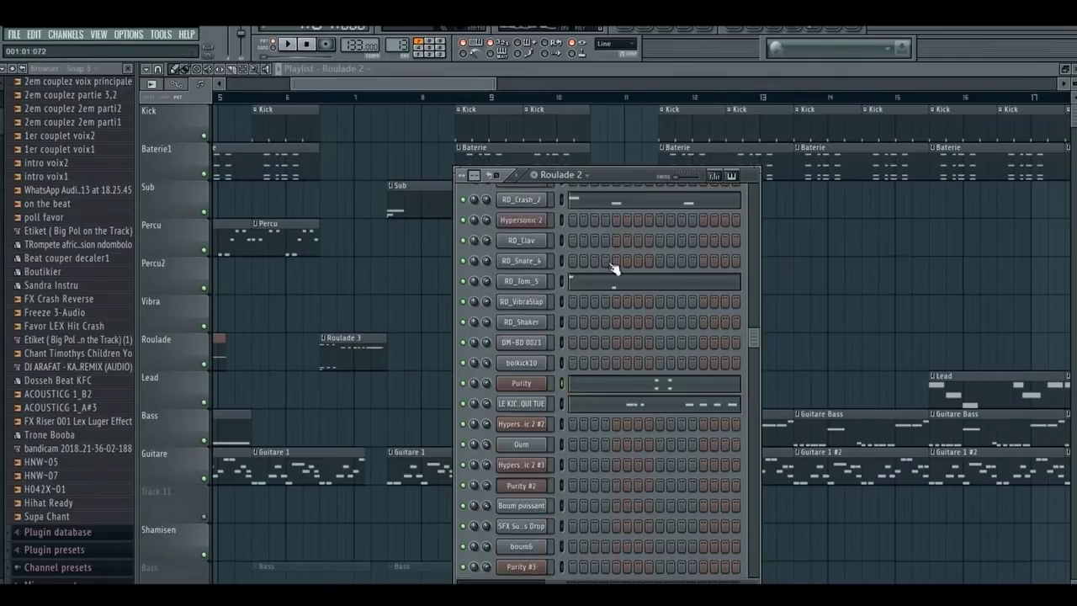
pyautogui.click(594, 352)
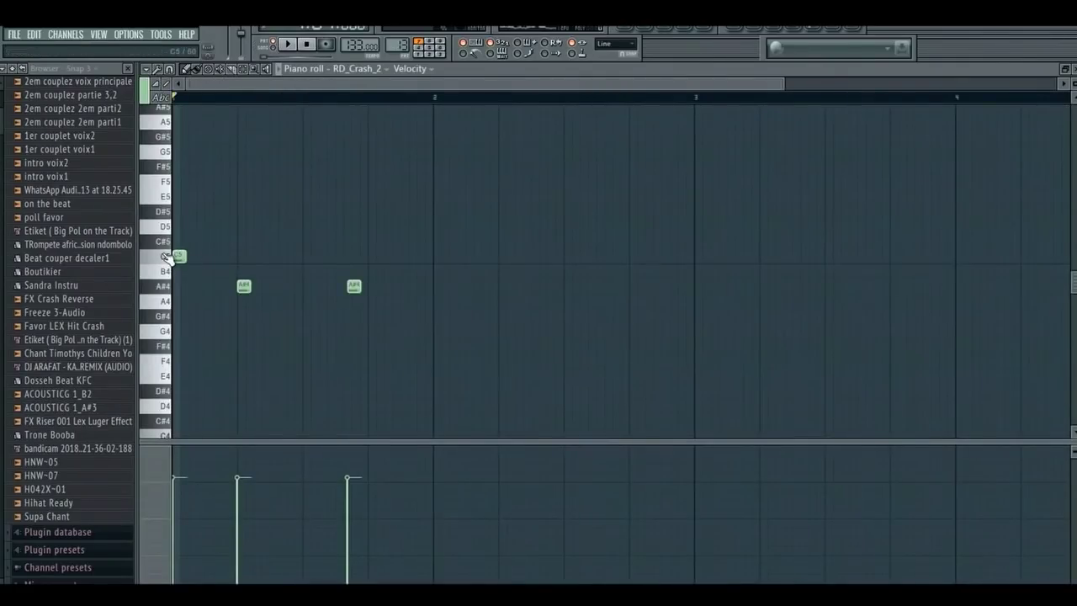
pyautogui.press('space')
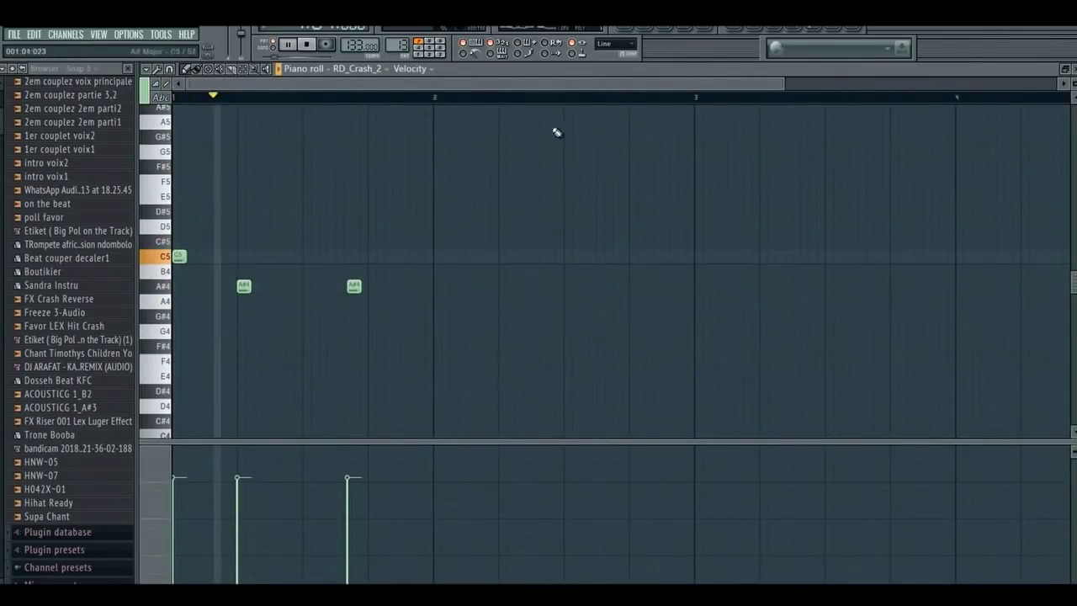
# Step: Open the LE KICK QUI TUE notes of Roulade 2, select the first four C5 notes and play the pattern
pyautogui.click(652, 34)
pyautogui.scroll(-3, 656, 410)
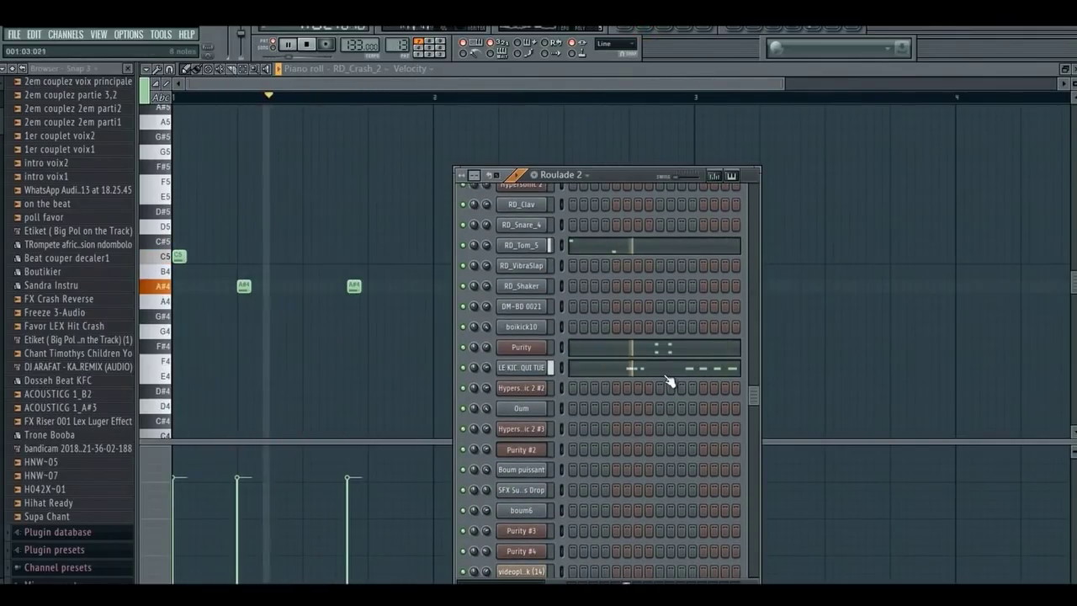
pyautogui.click(669, 371)
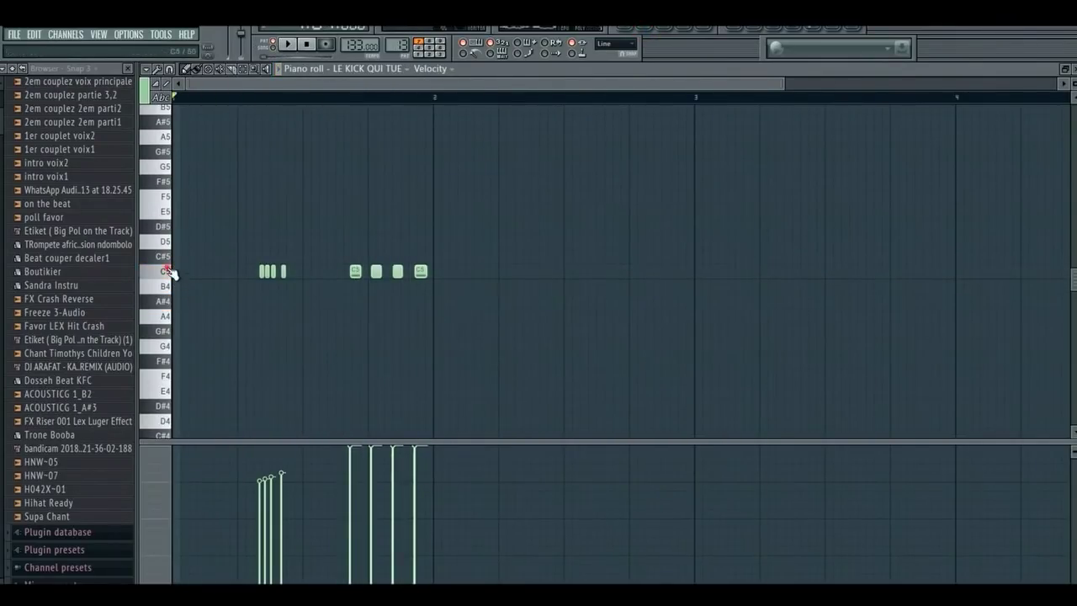
pyautogui.moveTo(781, 81); pyautogui.dragTo(439, 81)
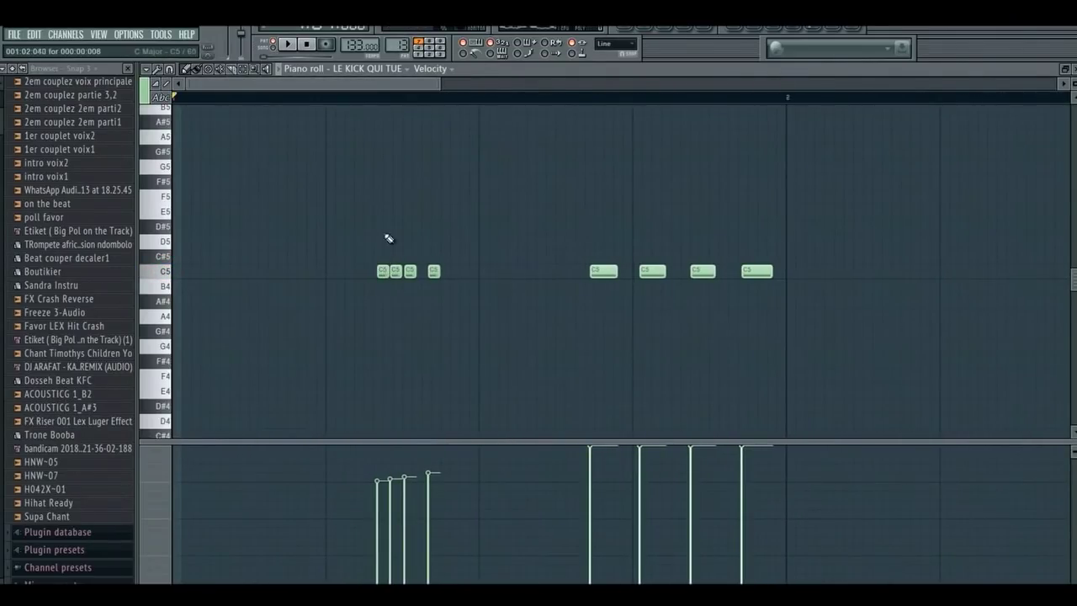
pyautogui.moveTo(299, 202); pyautogui.dragTo(533, 366)
pyautogui.press('space')
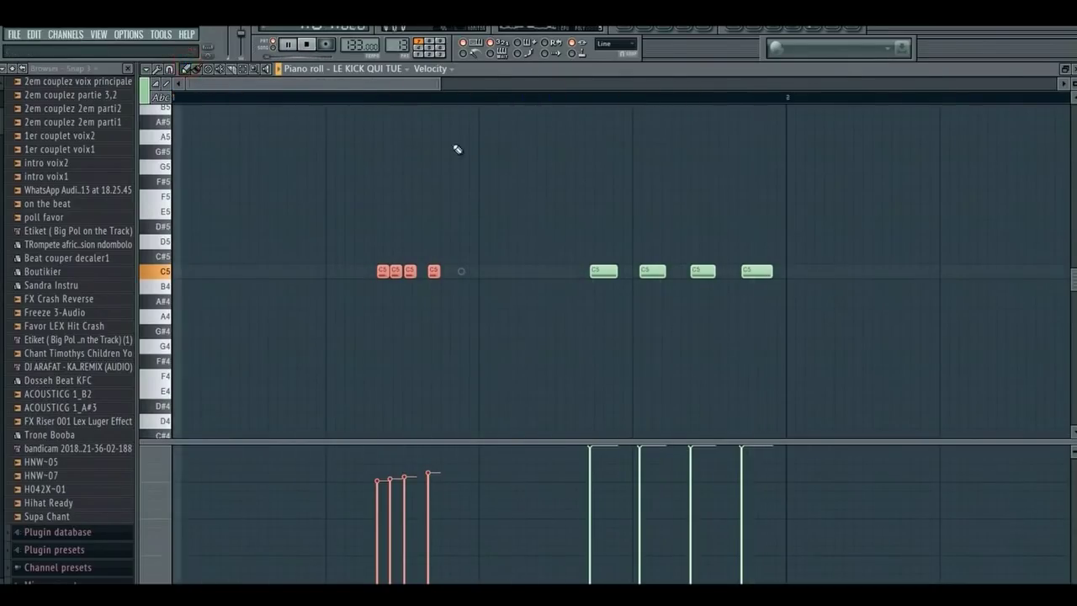
pyautogui.press('space')
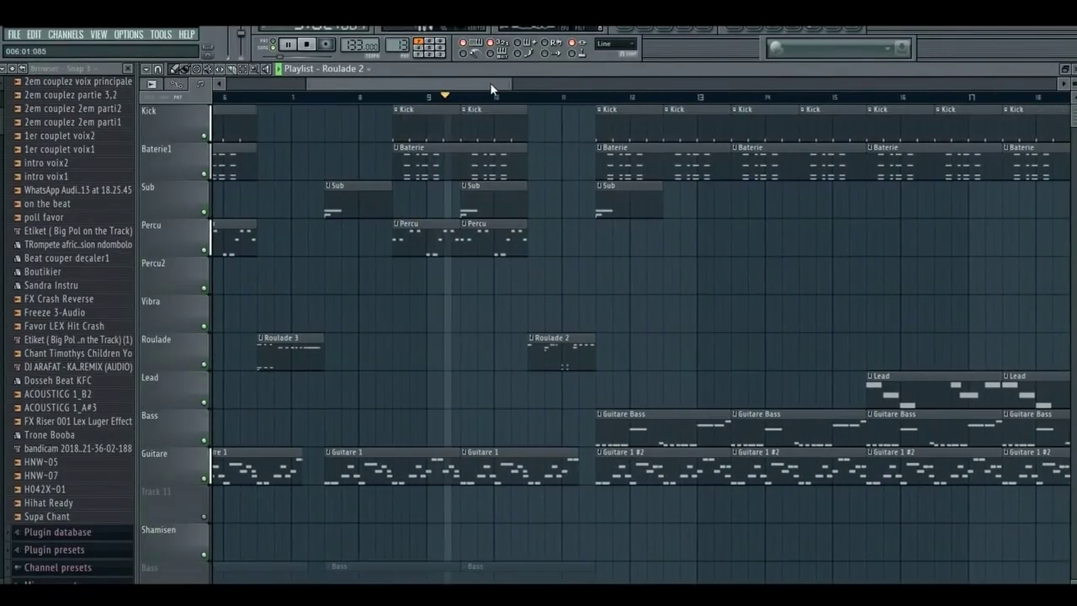
# Step: Unmute the Bass track between Shamisen and Detune, and select the time span of the first Guitare Bass clip for looped playback
pyautogui.scroll(-2, 433, 383)
pyautogui.scroll(-2, 432, 383)
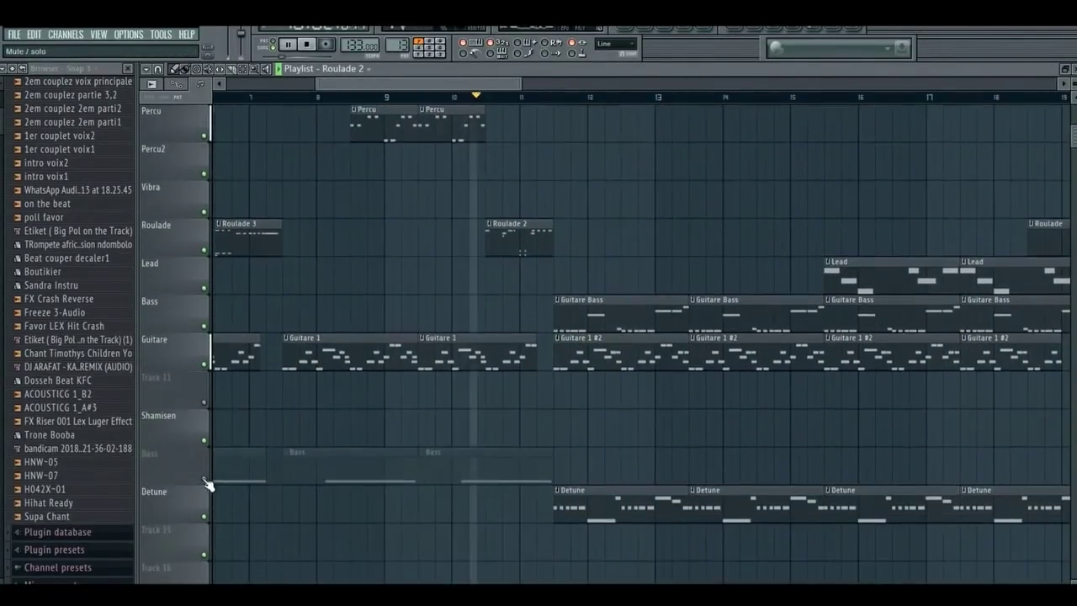
pyautogui.click(205, 480)
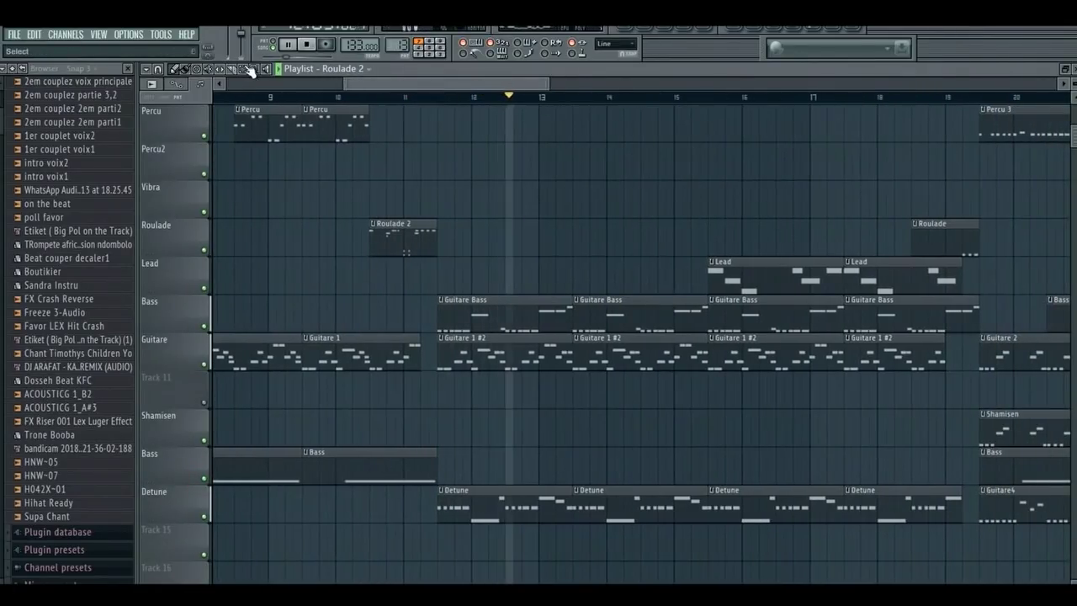
pyautogui.moveTo(438, 101); pyautogui.dragTo(574, 101)
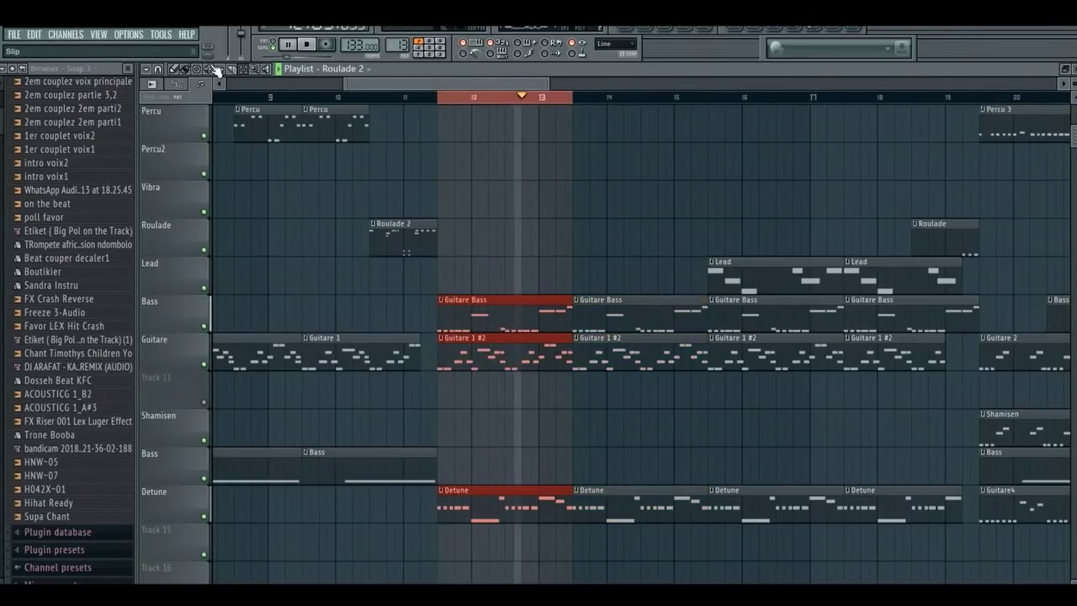
# Step: Open the Purity #3 notes of the Guitare Bass pattern in the piano roll, play the pattern and examine the notes up close
pyautogui.click(731, 161)
pyautogui.click(486, 321)
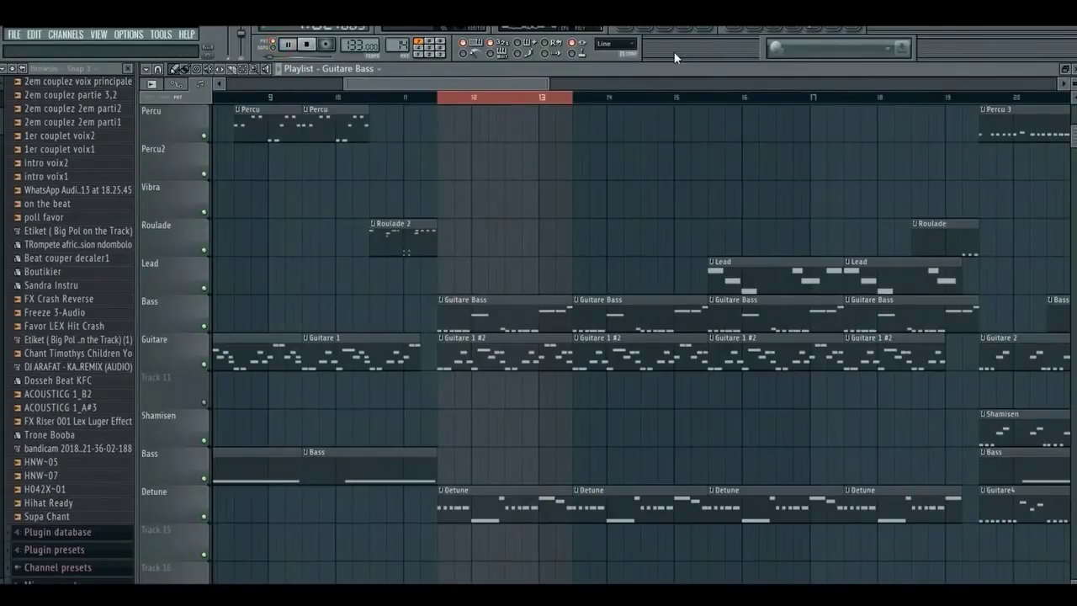
pyautogui.click(643, 29)
pyautogui.click(620, 541)
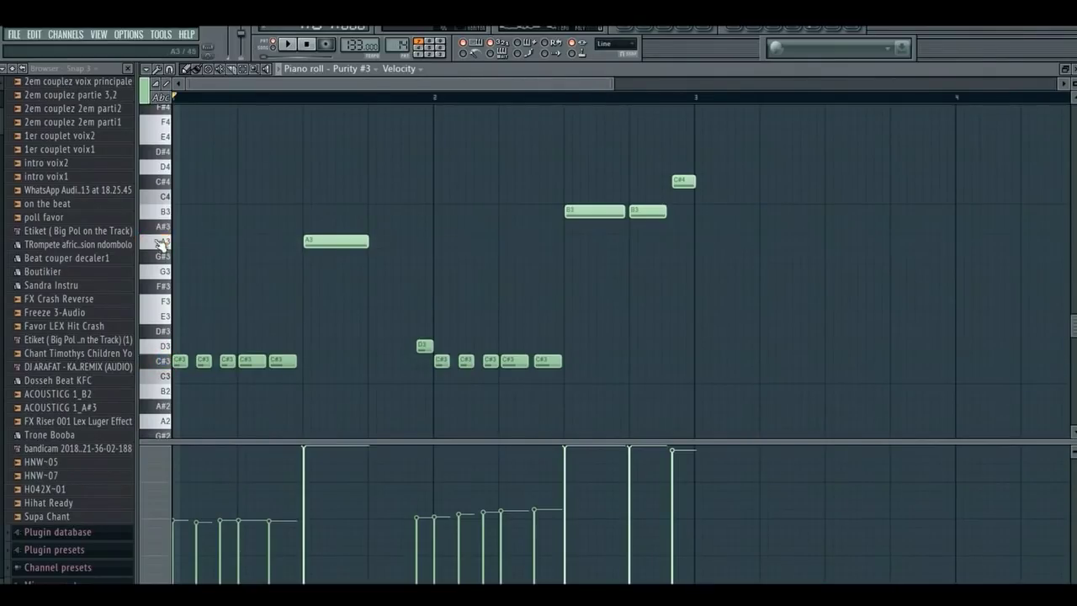
pyautogui.press('space')
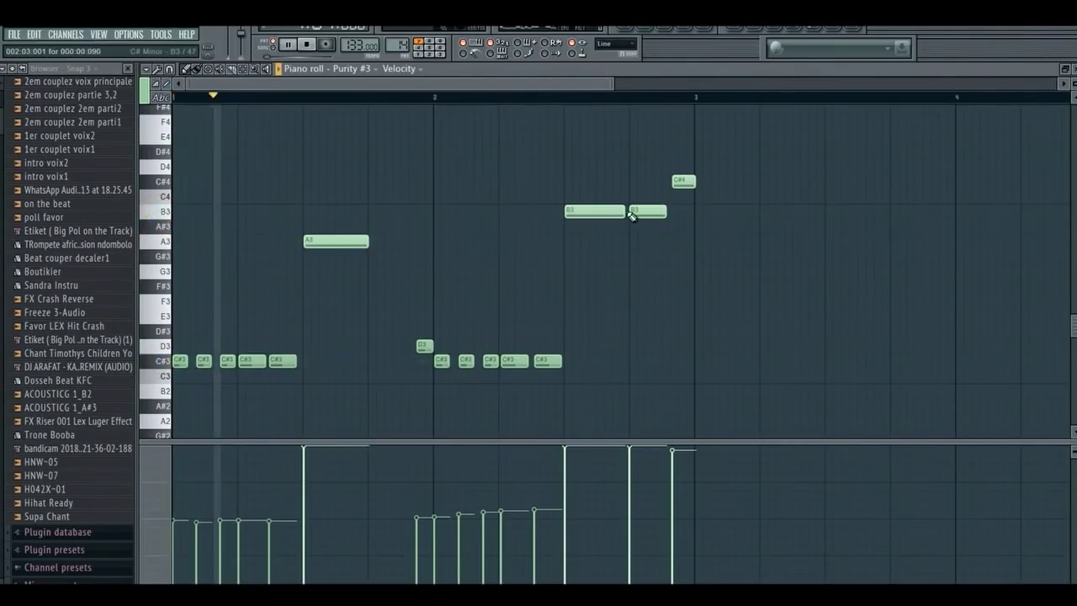
pyautogui.scroll(-3, 645, 211)
pyautogui.moveTo(613, 82); pyautogui.dragTo(453, 90)
pyautogui.scroll(3, 587, 205)
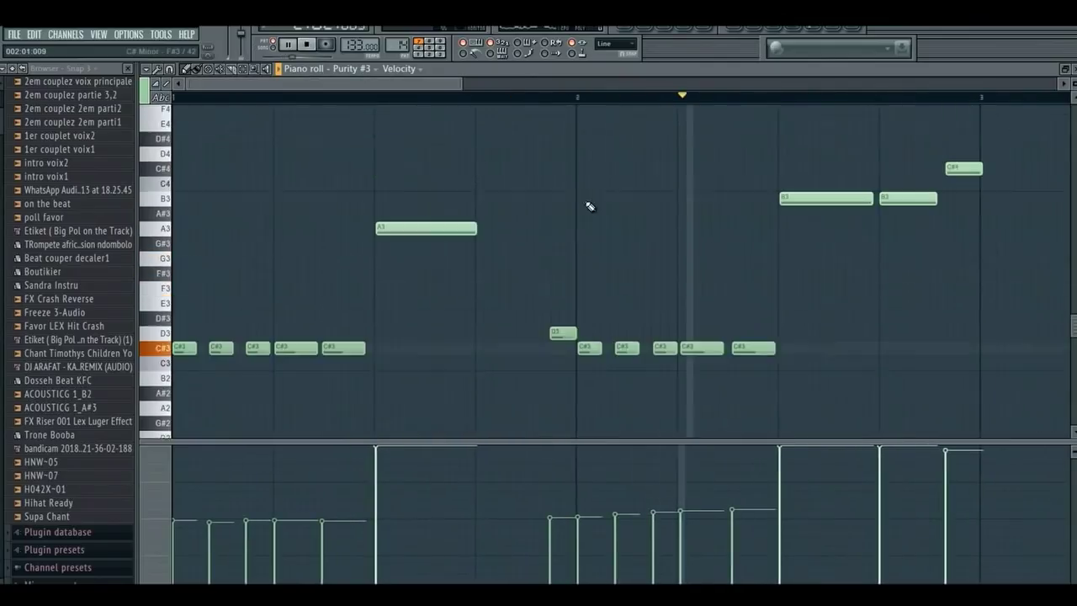
# Step: Open the Purity #8 notes of the Detune pattern in the piano roll and examine them during playback
pyautogui.click(628, 36)
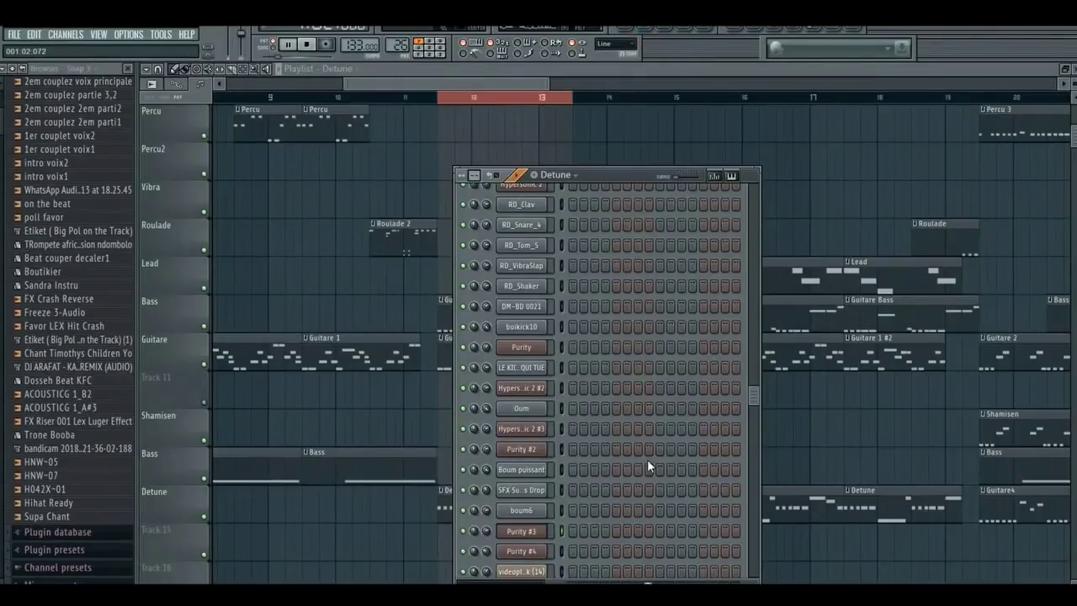
pyautogui.scroll(-5, 647, 462)
pyautogui.click(647, 538)
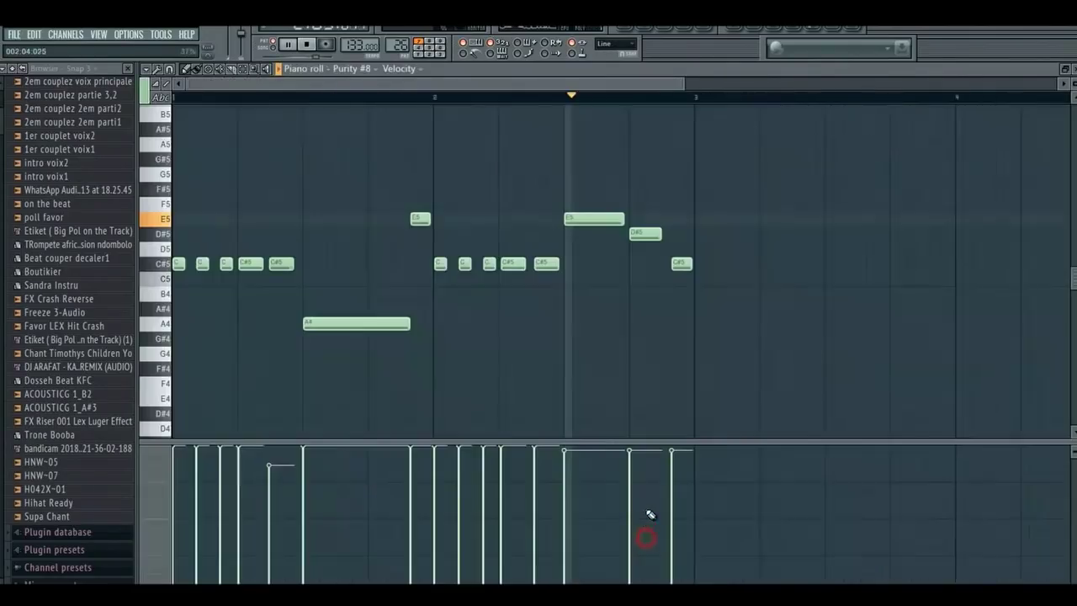
pyautogui.scroll(3, 492, 98)
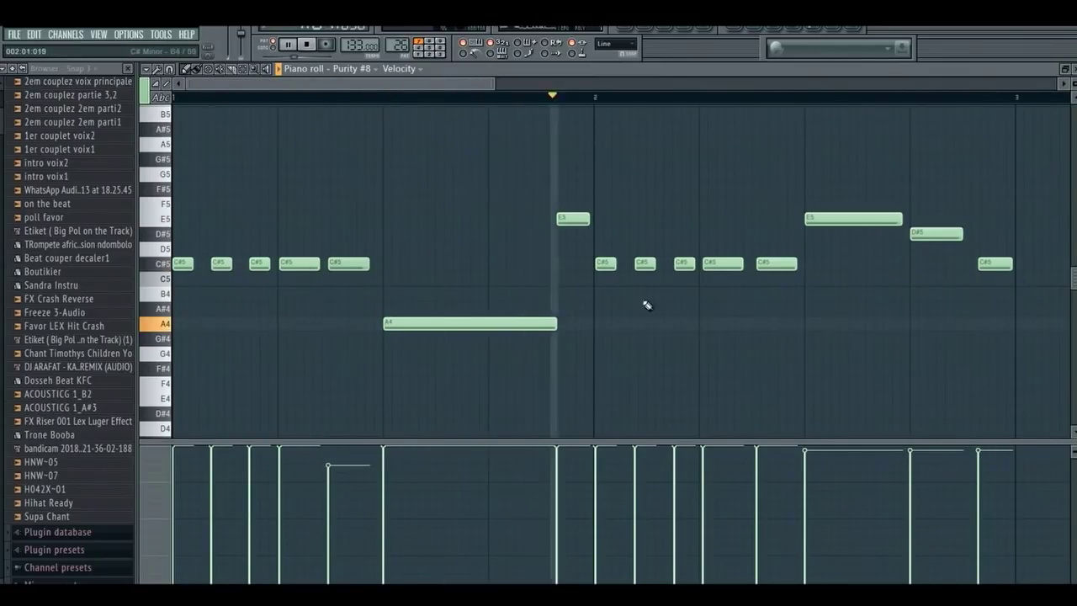
pyautogui.press('space')
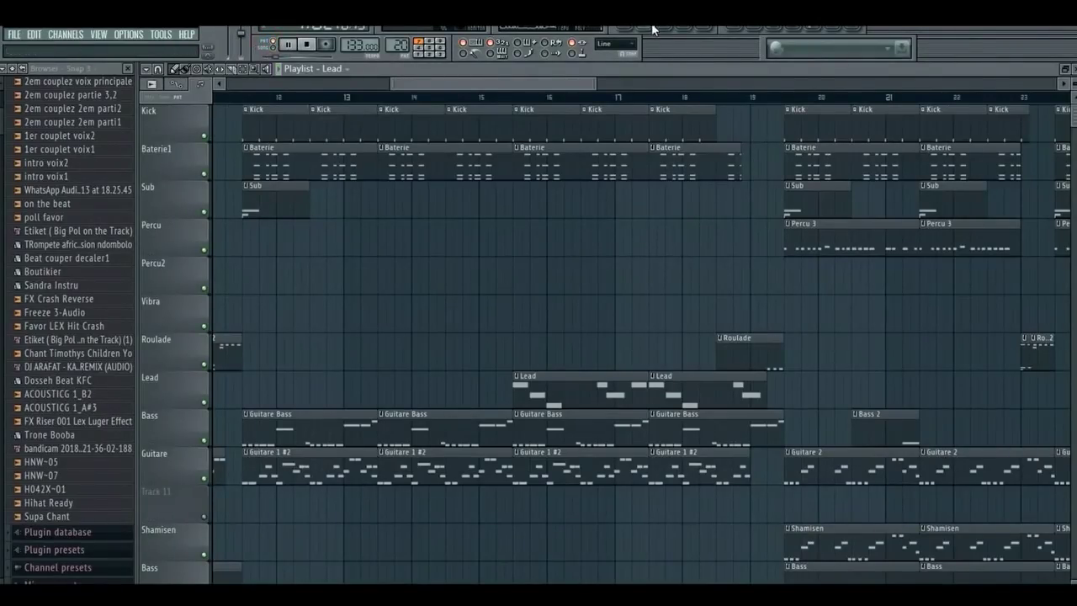
# Step: Examine the Purity #6 notes of the Lead pattern in the piano roll and stop the playback
pyautogui.click(648, 34)
pyautogui.click(656, 313)
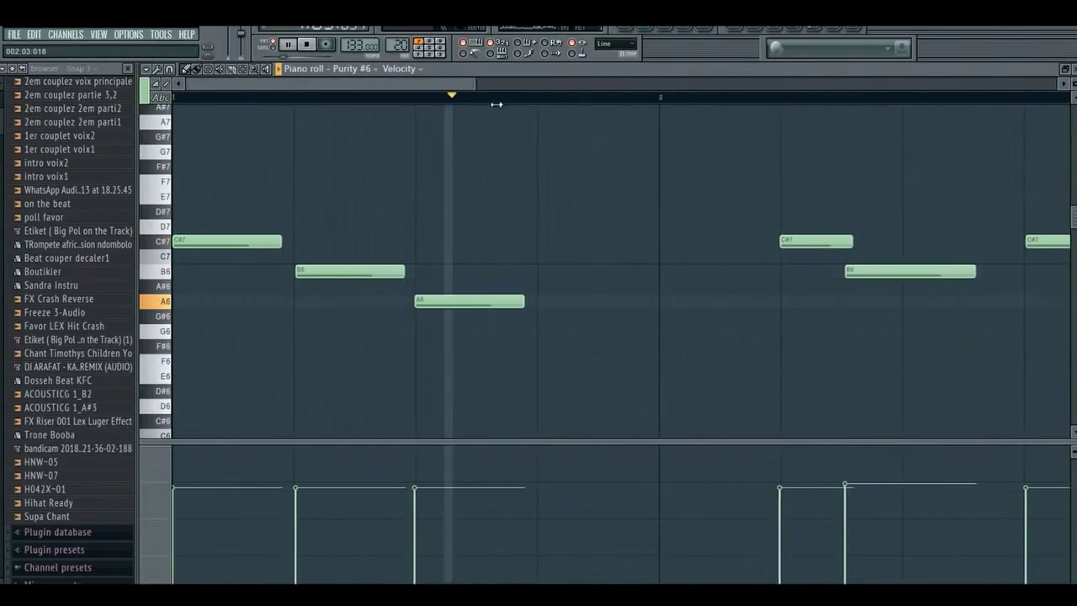
pyautogui.scroll(-2, 450, 98)
pyautogui.press('space')
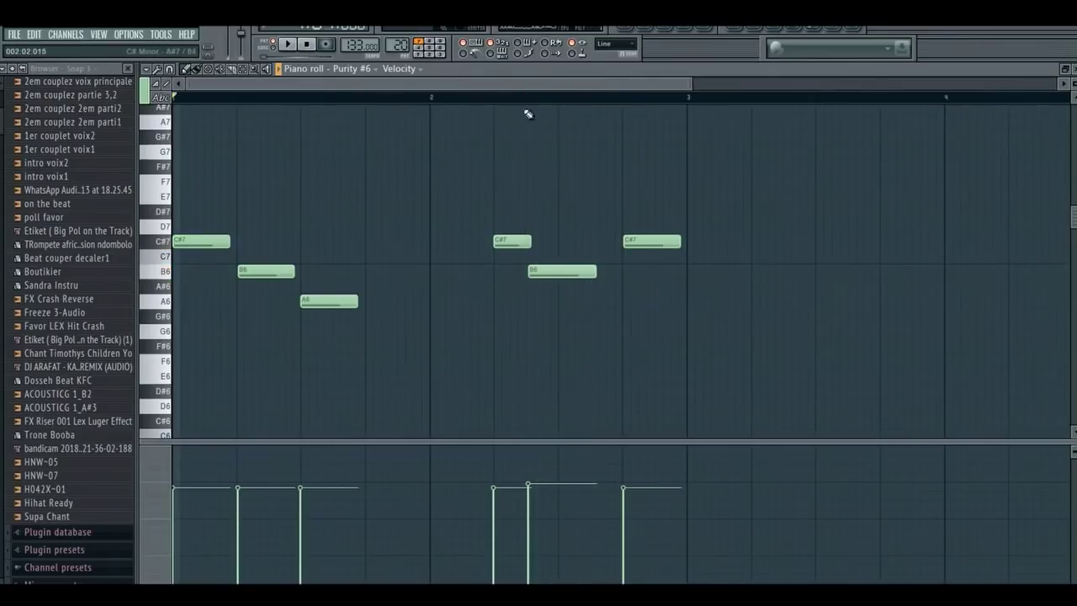
# Step: Return to the playlist and play the song from just before bar 17, over the Lead clips
pyautogui.click(645, 30)
pyautogui.click(529, 312)
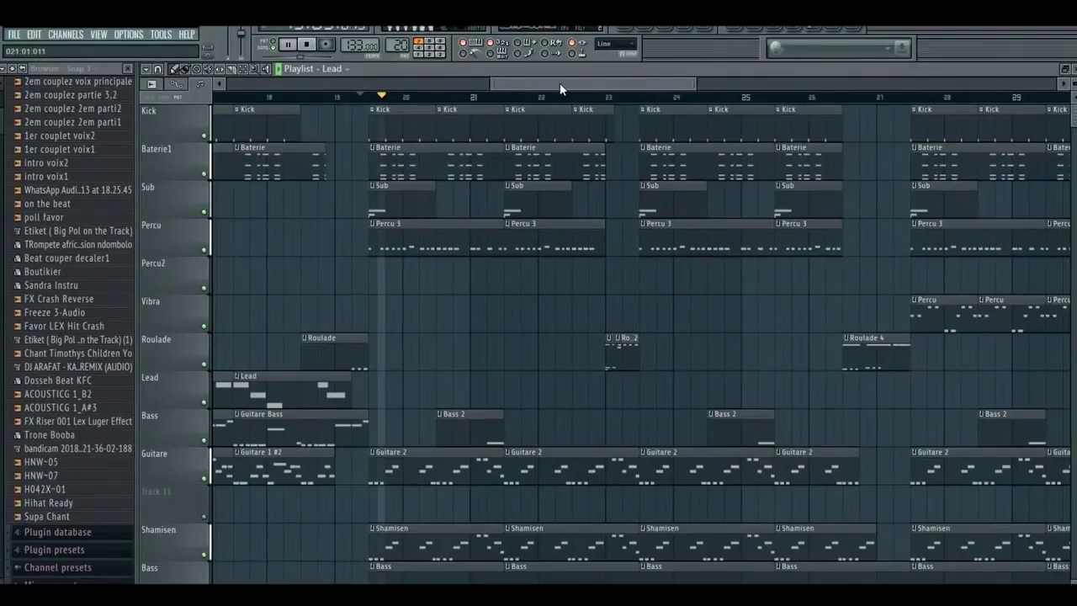
pyautogui.moveTo(559, 83); pyautogui.dragTo(538, 86)
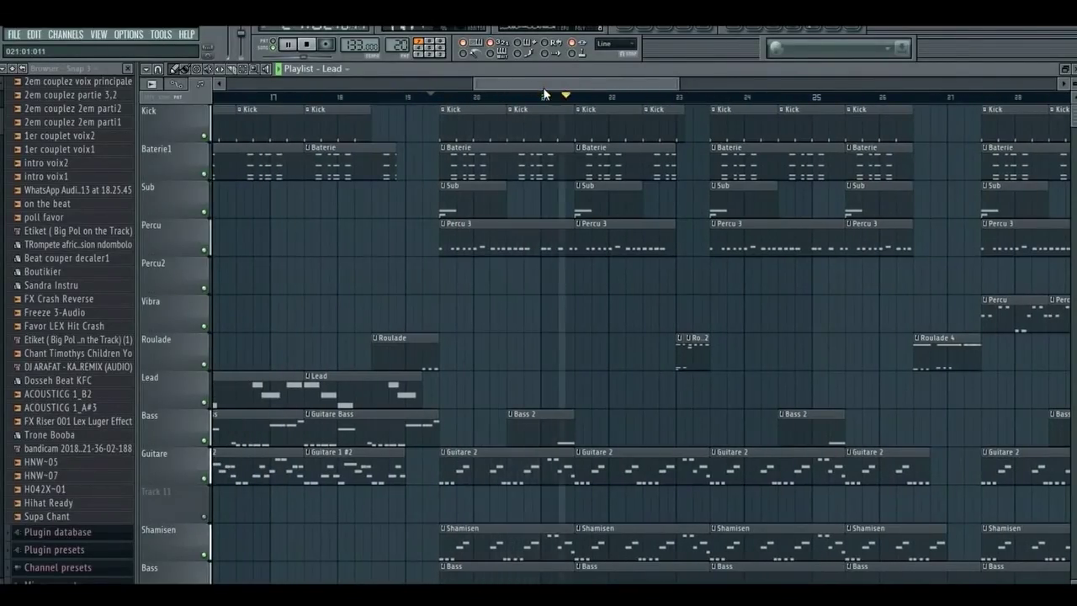
pyautogui.moveTo(508, 87); pyautogui.dragTo(471, 90)
pyautogui.click(417, 97)
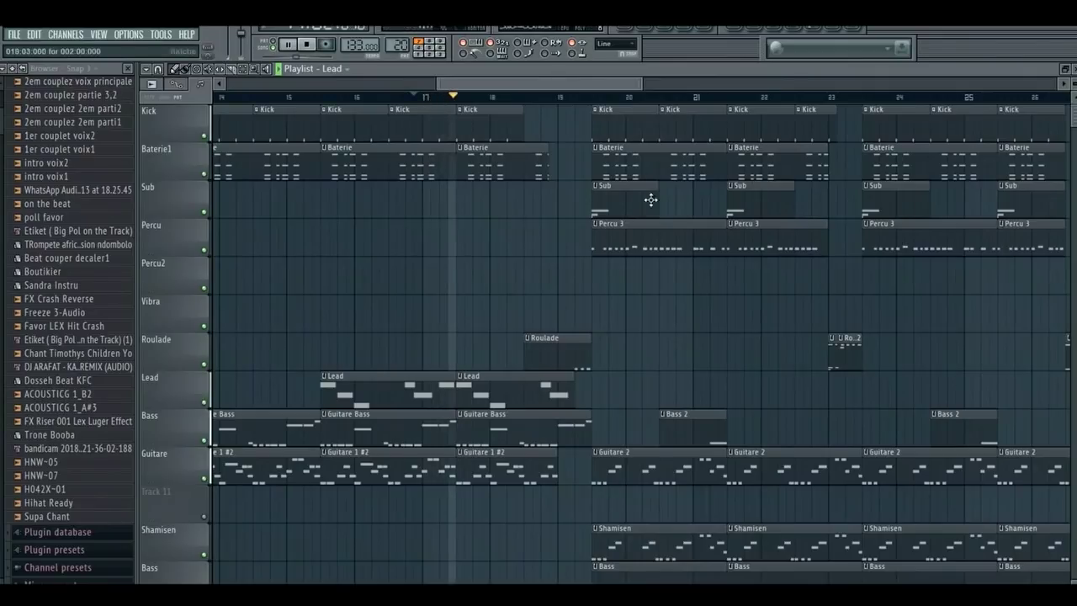
# Step: Select the Roulade pattern from its clip after the Lead clips and play the arrangement through it
pyautogui.click(570, 353)
pyautogui.press('space')
pyautogui.press('space')
pyautogui.hscroll(2, 542, 86)
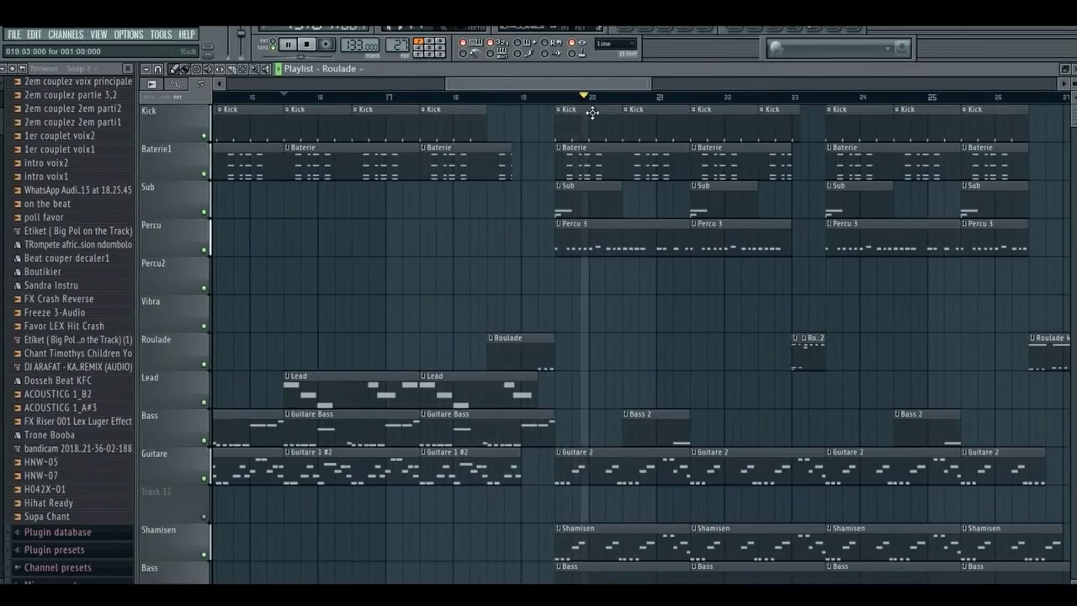
pyautogui.press('space')
# Step: Select the time span of the first Percu 3 clip for looped playback and solo the Percu track
pyautogui.moveTo(502, 103); pyautogui.dragTo(635, 116)
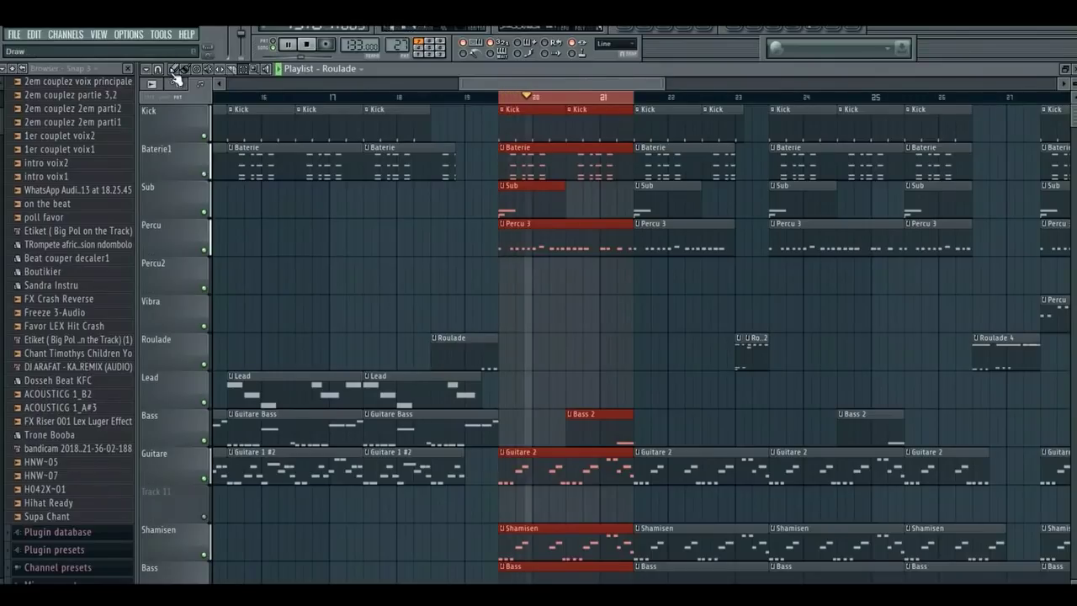
pyautogui.press('space')
pyautogui.scroll(-2, 578, 409)
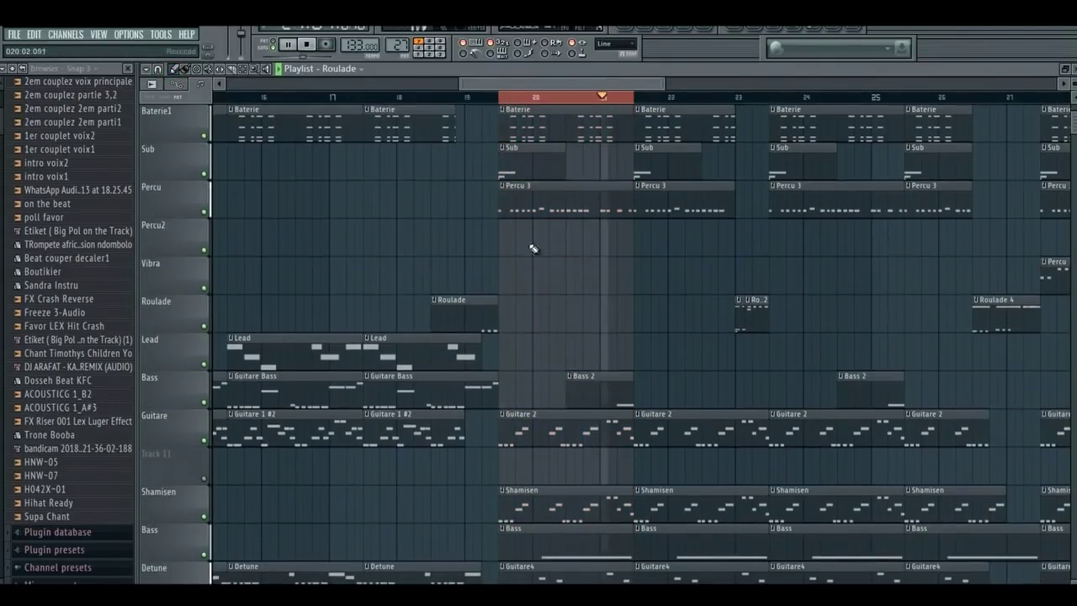
pyautogui.rightClick(205, 176)
pyautogui.press('space')
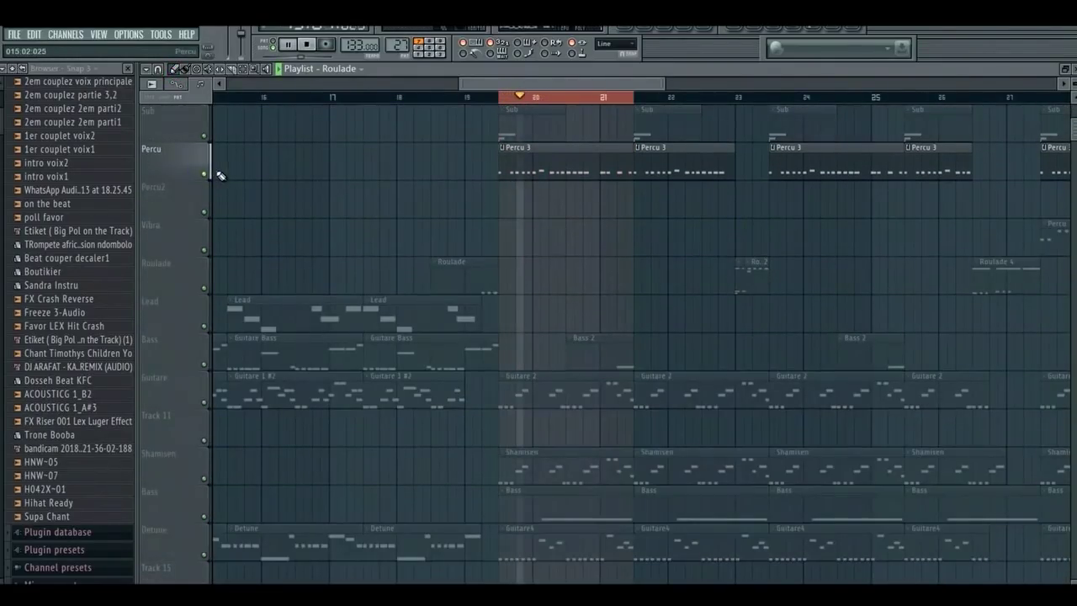
# Step: Examine the Hypersonic 2 and Percussion Bongo 002 Super Hero notes of the Percu 3 pattern, sounding the bongo's D#5 key
pyautogui.click(646, 33)
pyautogui.scroll(5, 660, 377)
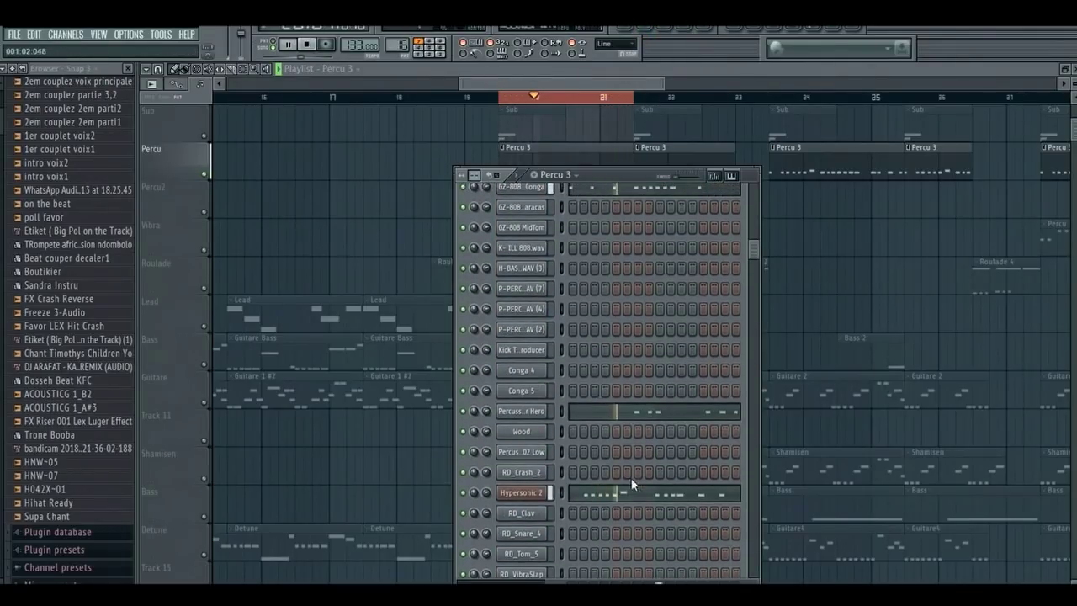
pyautogui.click(634, 473)
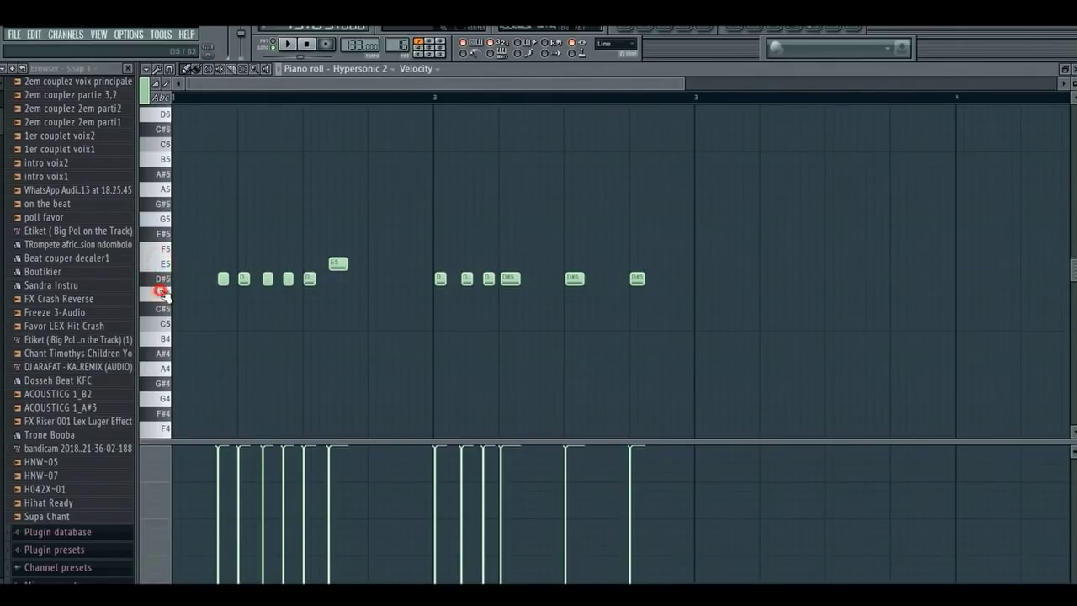
pyautogui.click(651, 34)
pyautogui.click(659, 413)
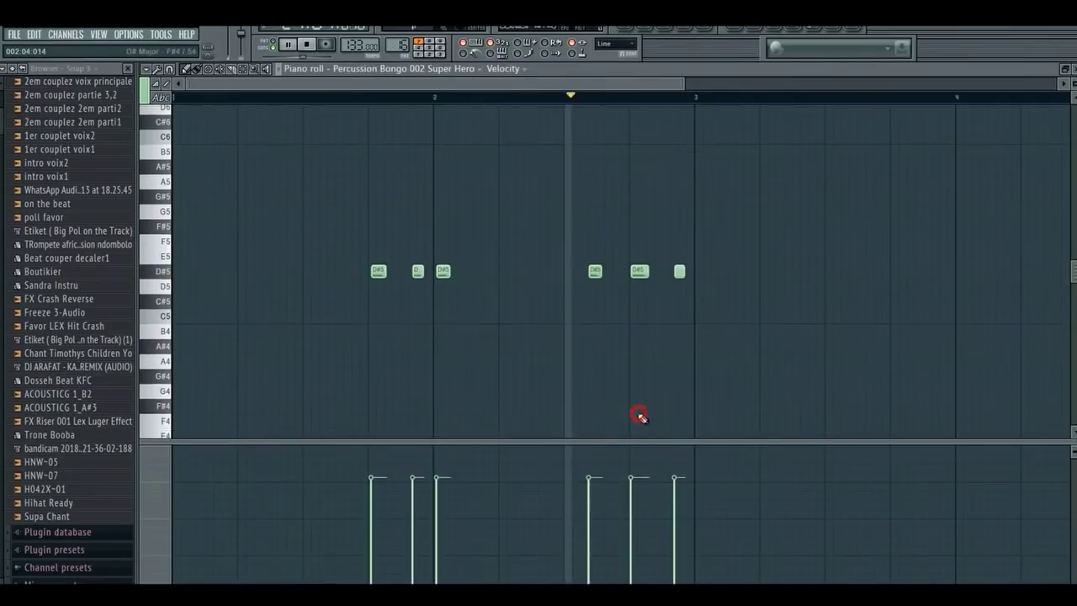
pyautogui.click(166, 272)
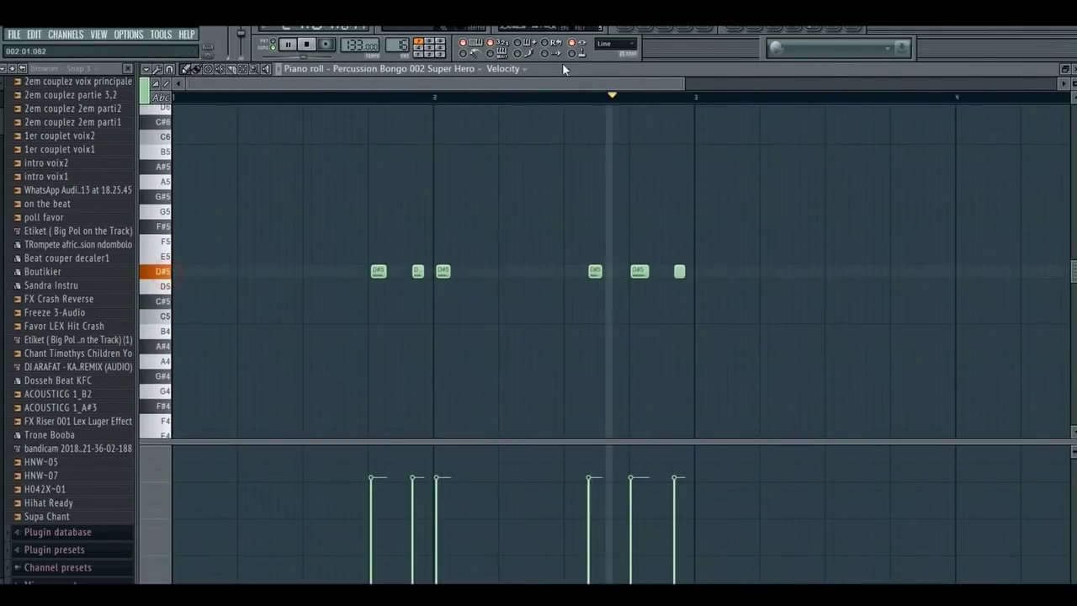
# Step: Open the GZ-808 LowConga notes of the Percu 3 pattern in the piano roll and examine them up close
pyautogui.click(645, 34)
pyautogui.click(670, 310)
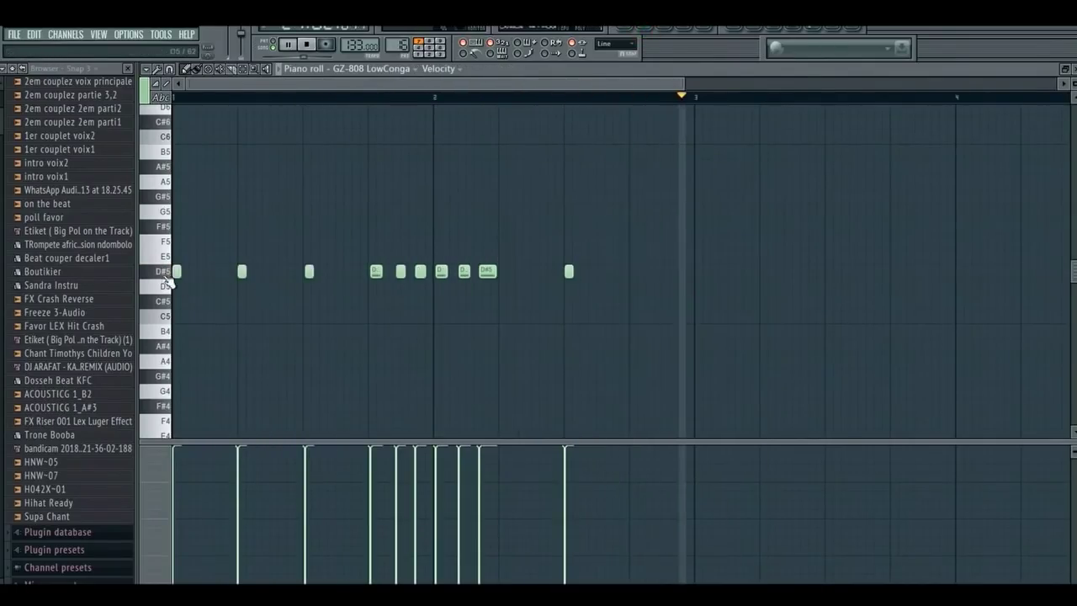
pyautogui.moveTo(678, 82); pyautogui.dragTo(464, 81)
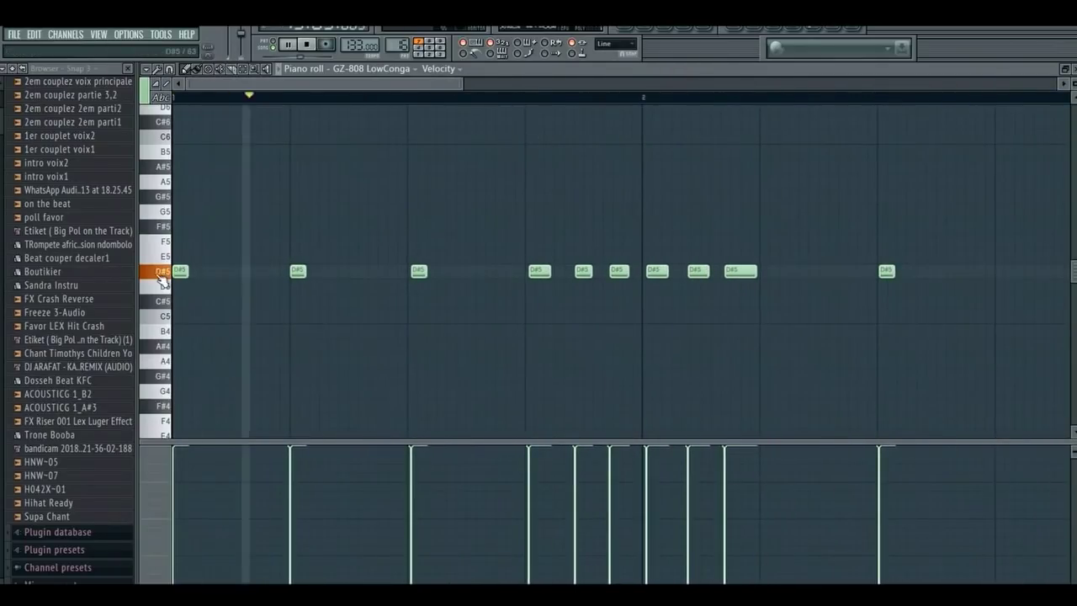
# Step: Return to the playlist and unmute the Sub, Kick and Baterie1 tracks alongside Percu
pyautogui.click(626, 32)
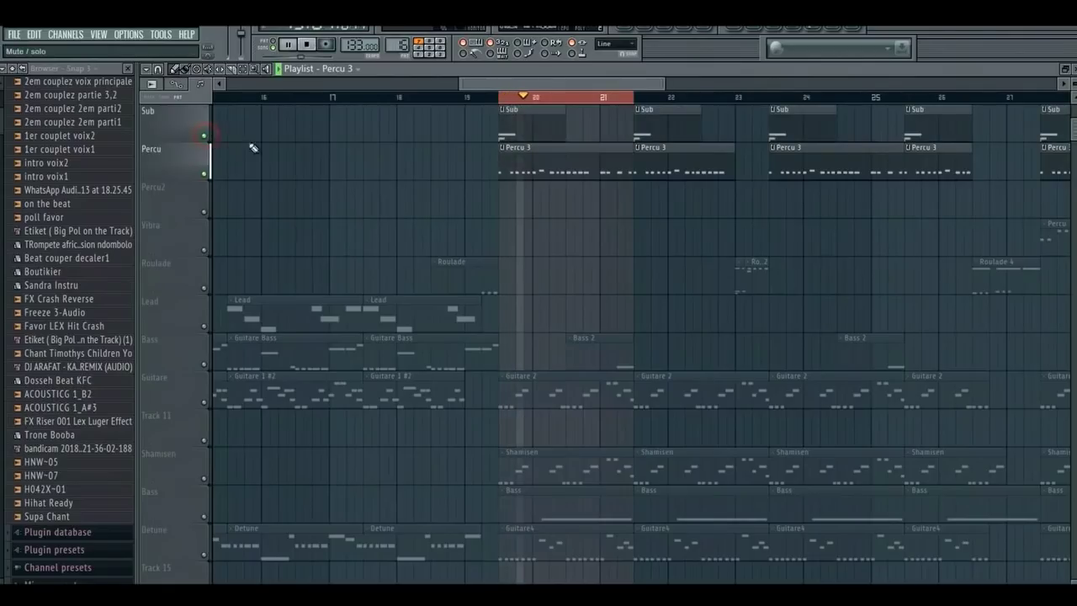
pyautogui.scroll(-1, 371, 175)
pyautogui.scroll(3, 278, 173)
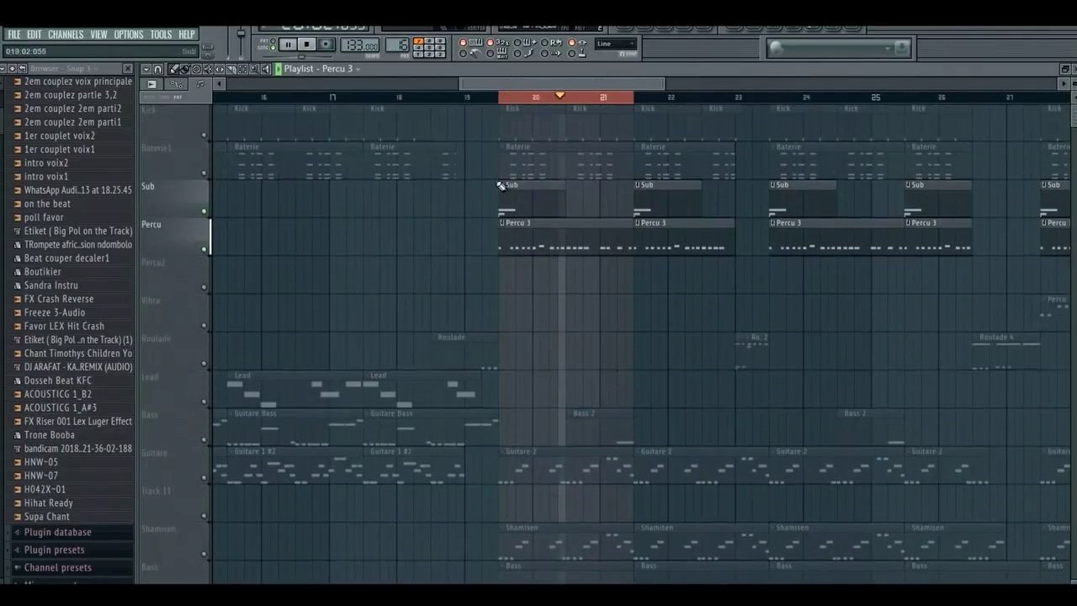
pyautogui.click(204, 137)
pyautogui.click(204, 175)
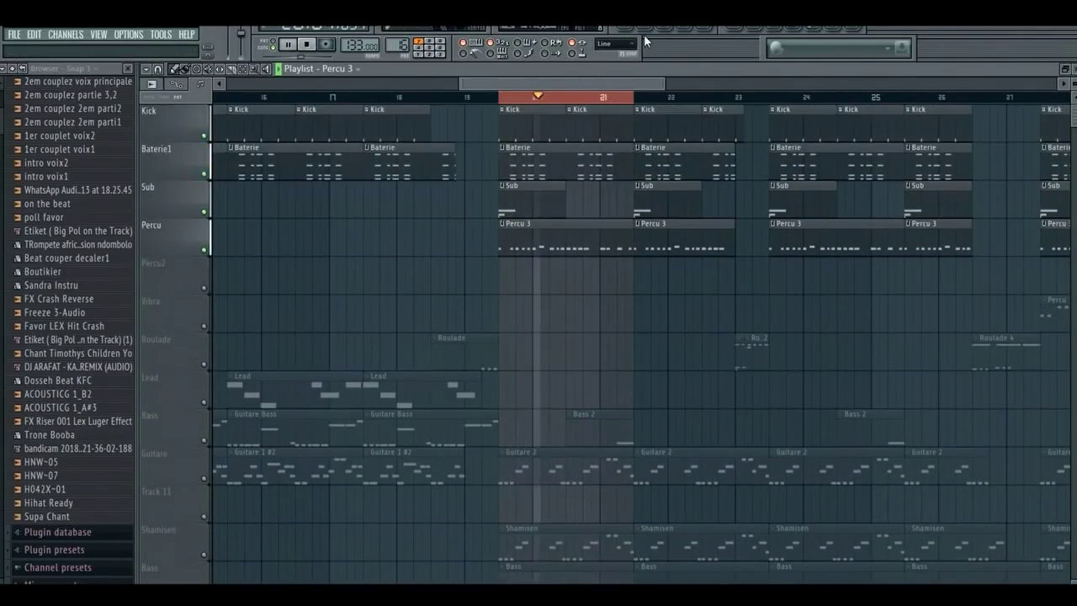
# Step: Unmute the Shamisen track in the playlist
pyautogui.scroll(-3, 488, 227)
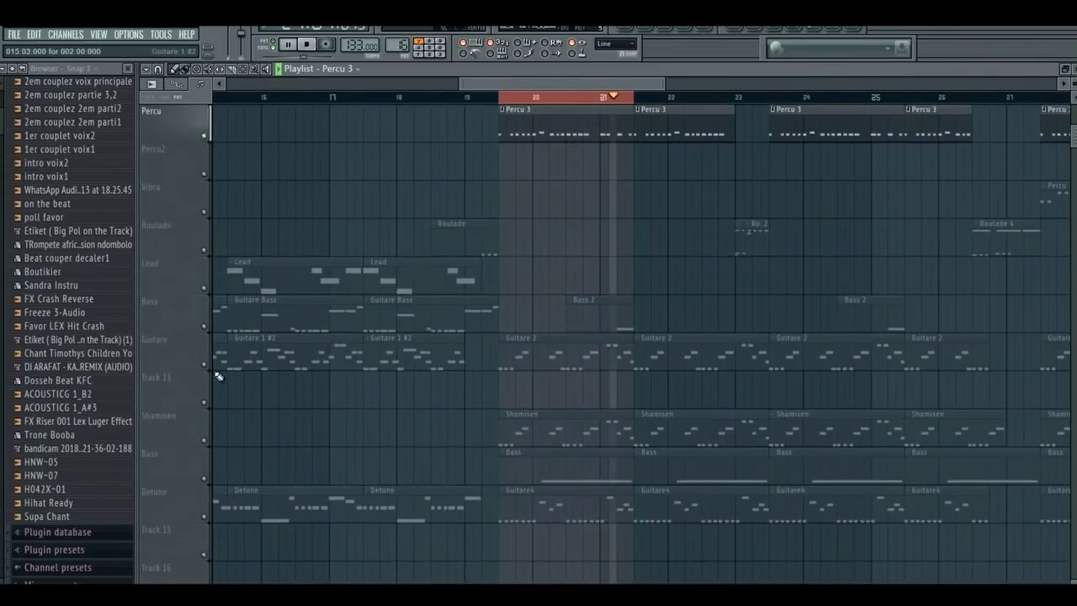
pyautogui.scroll(-1, 320, 514)
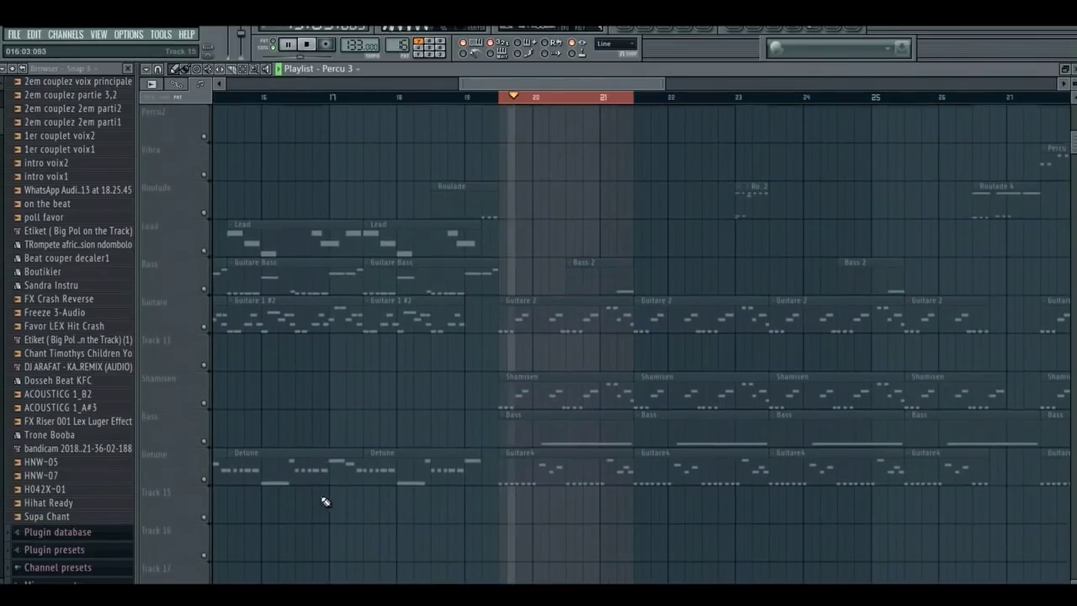
pyautogui.click(204, 403)
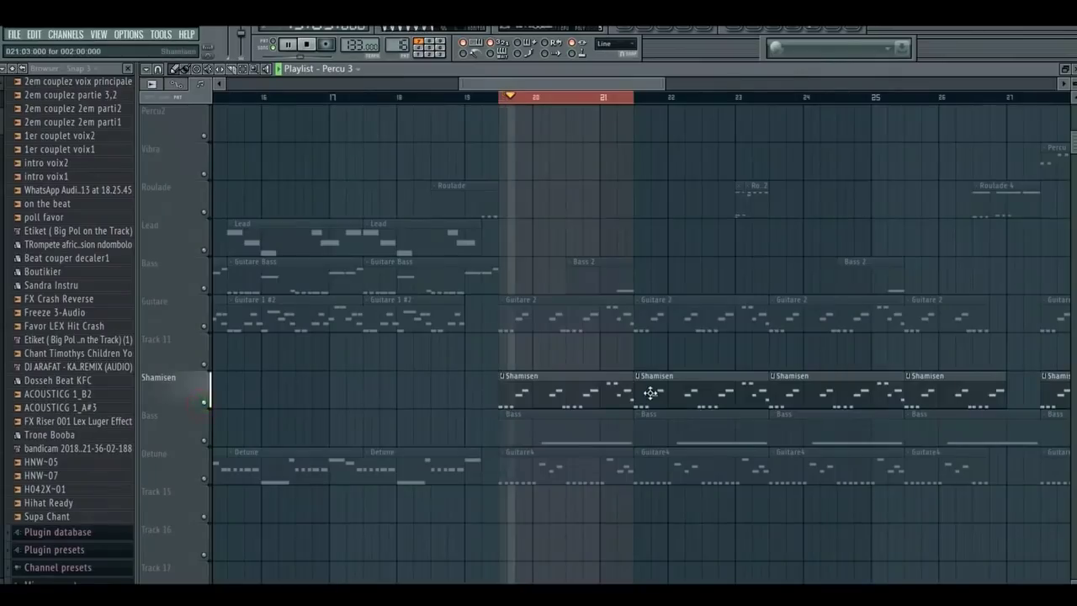
# Step: Open the Hypersonic 2 #3 instrument of the Shamisen pattern, look through its patch categories and return to the playlist
pyautogui.click(647, 32)
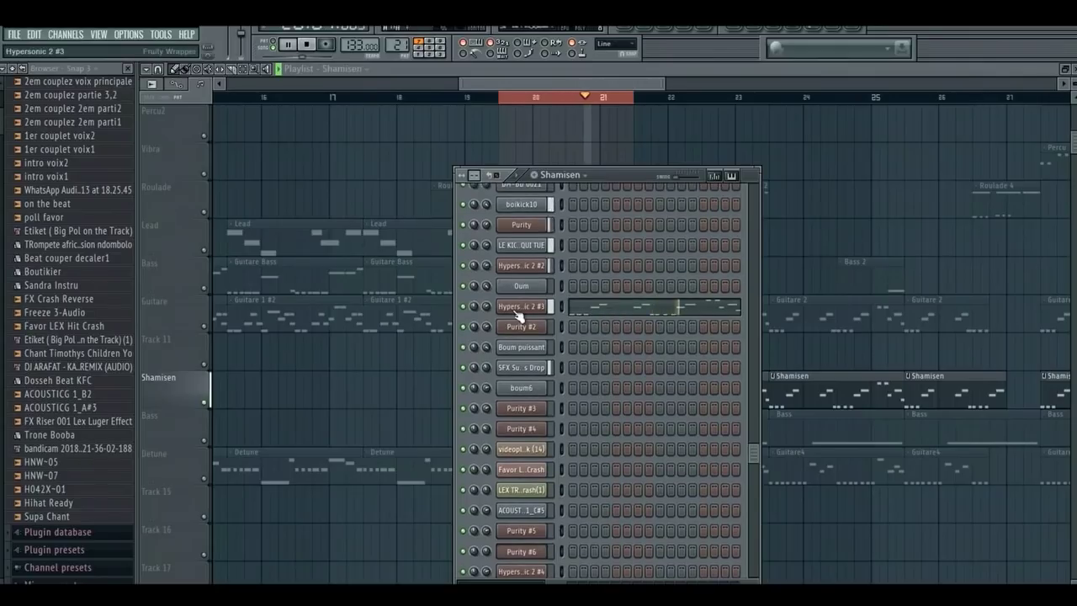
pyautogui.click(515, 319)
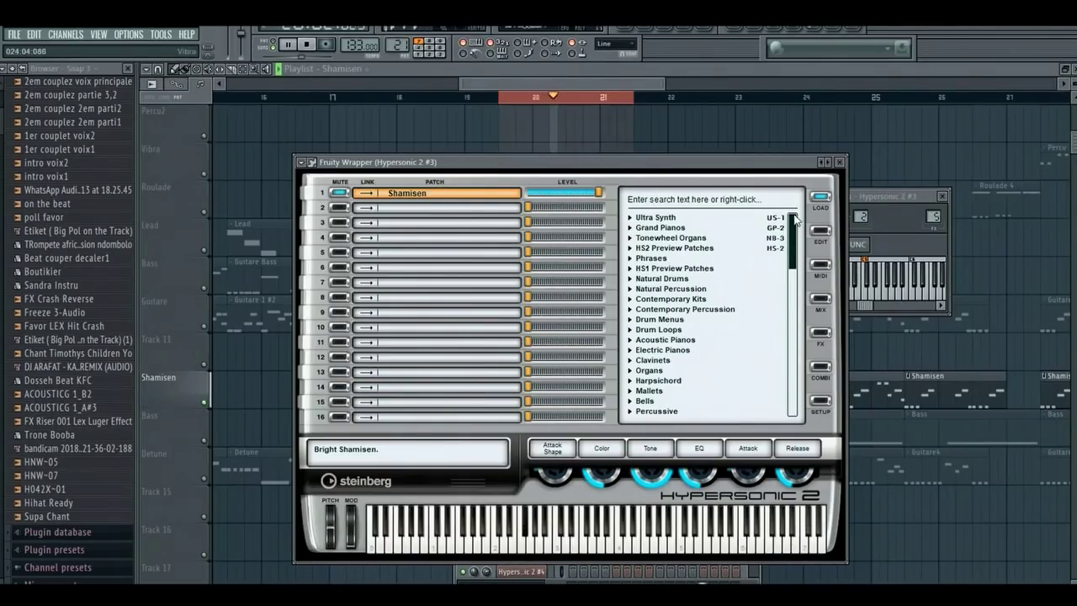
pyautogui.scroll(-3, 791, 241)
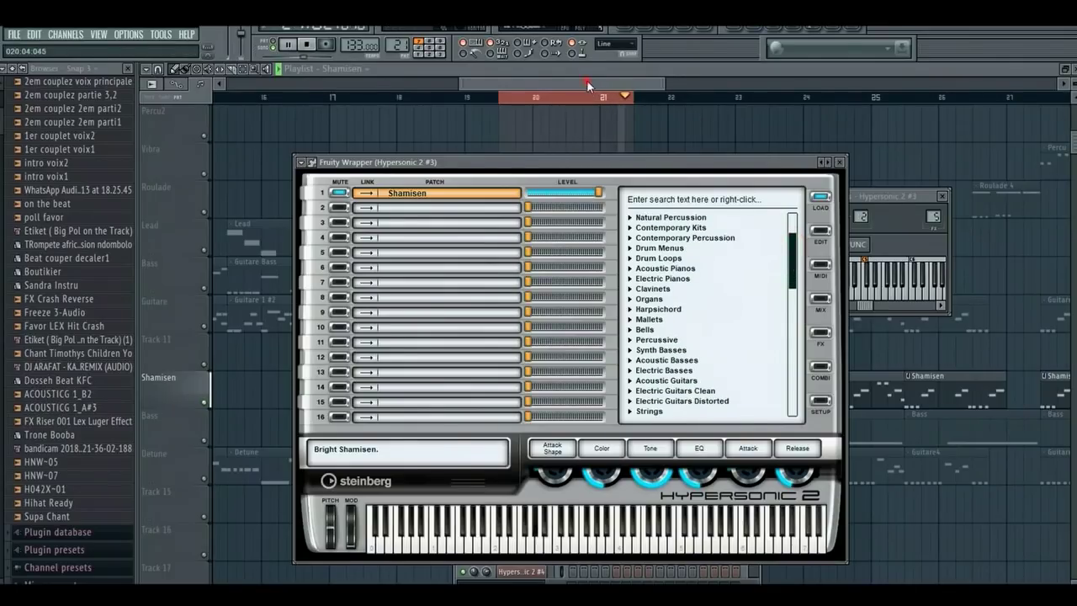
pyautogui.click(621, 115)
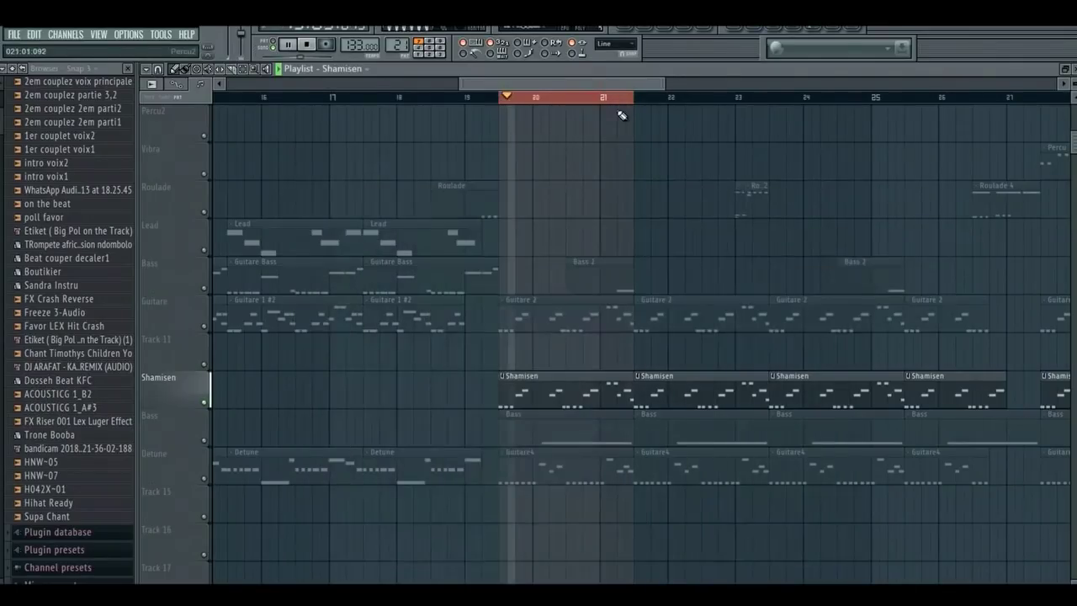
# Step: Unmute the Bass track below Shamisen and select the Bass pattern from its first clip in the looped span
pyautogui.click(204, 440)
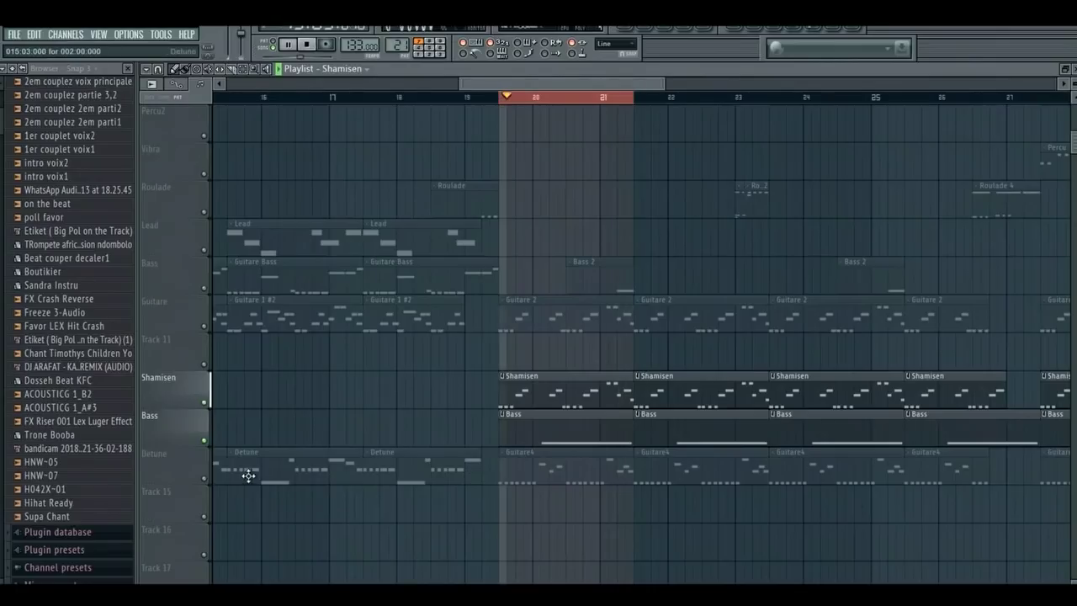
pyautogui.click(582, 435)
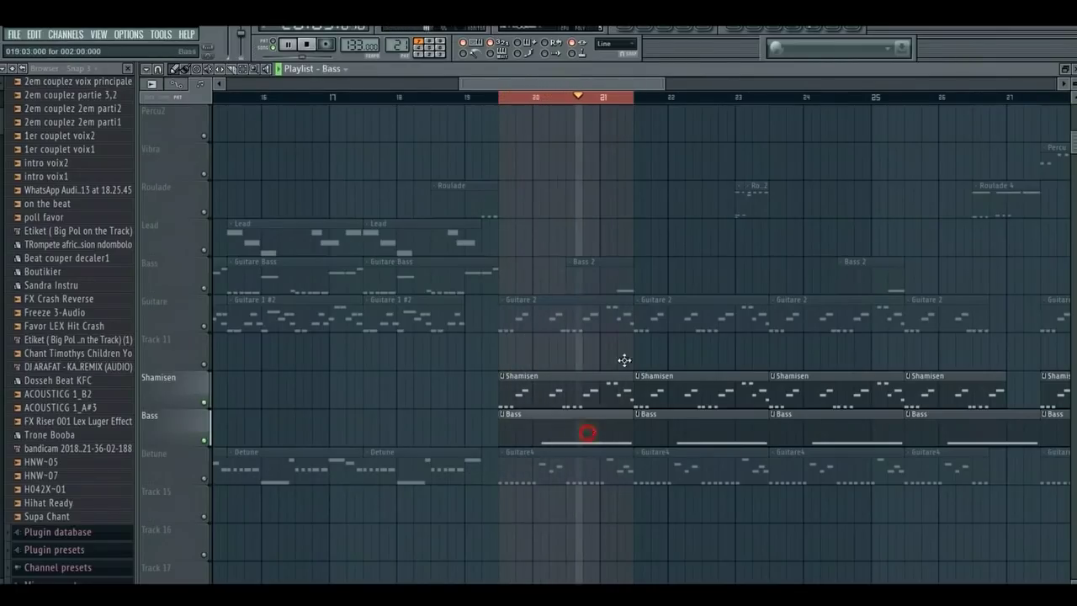
# Step: Open the Purity #7 instrument of the Bass pattern to show the sound it uses
pyautogui.click(646, 28)
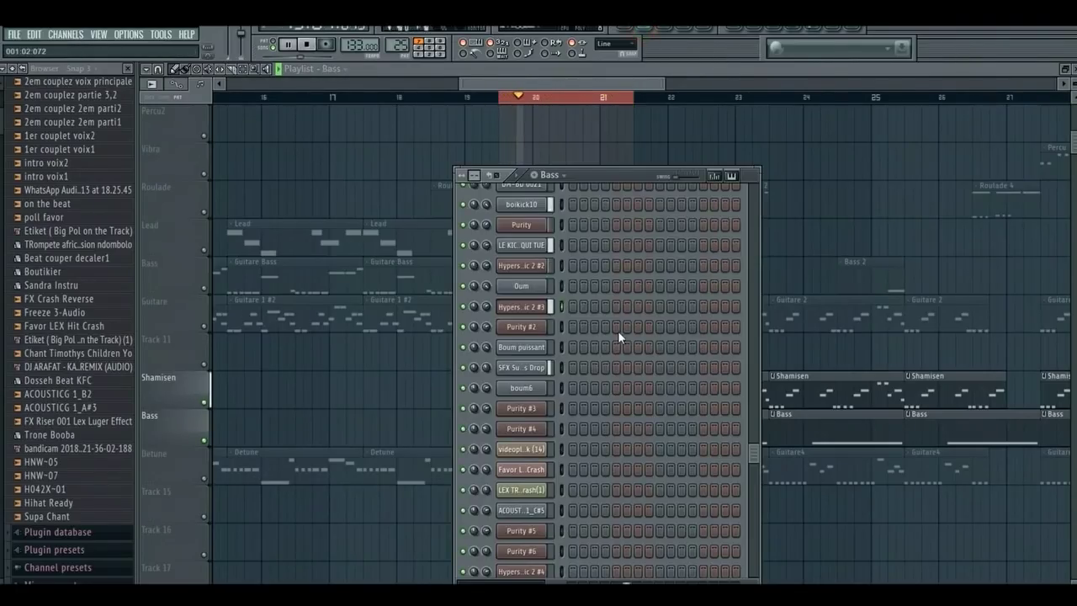
pyautogui.scroll(-4, 613, 376)
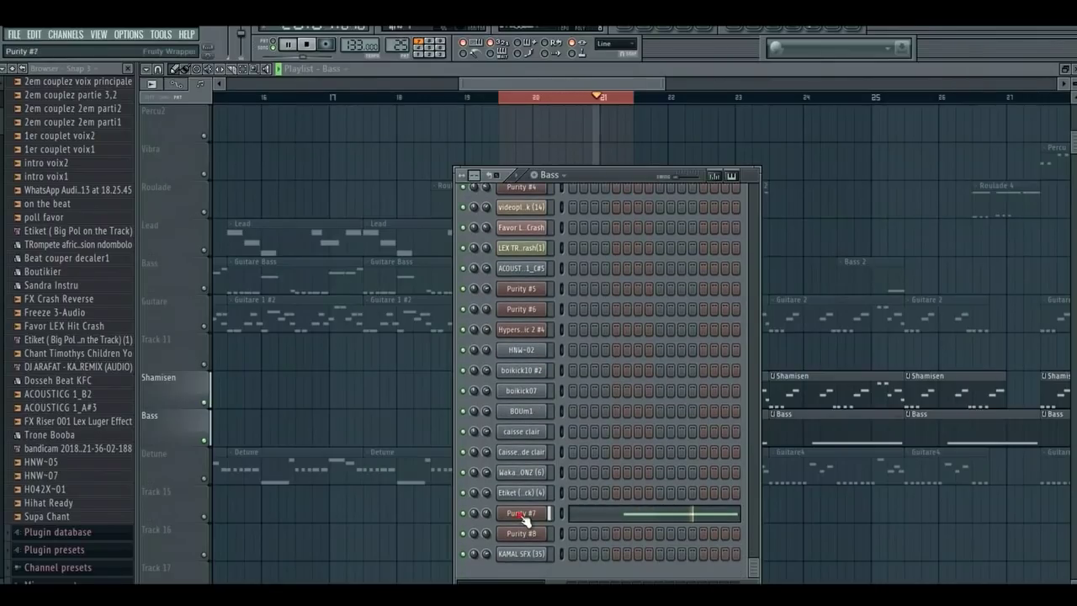
pyautogui.click(522, 514)
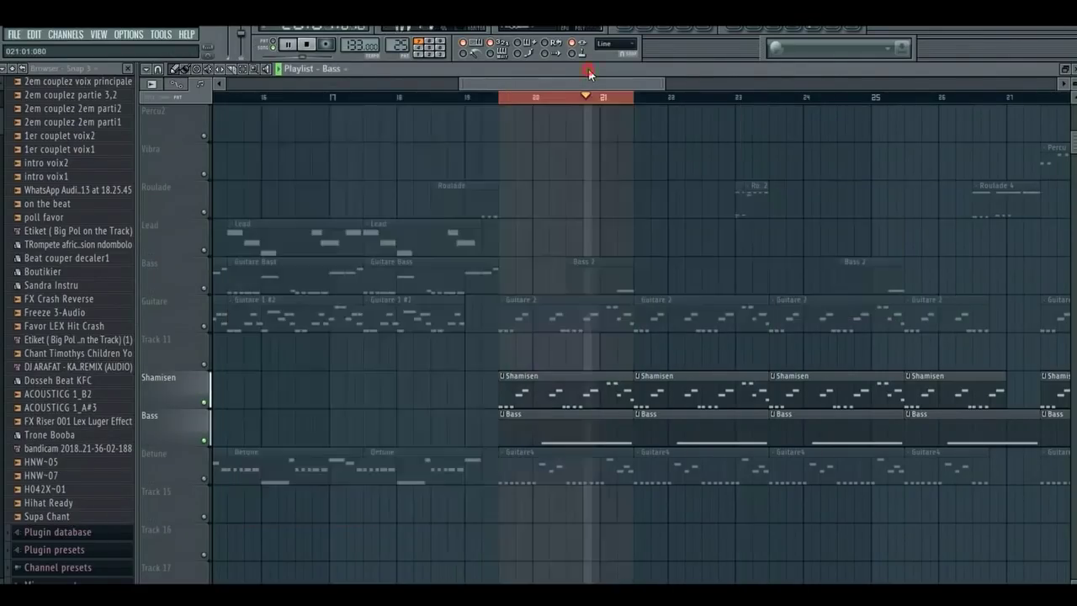
# Step: Open the Bass pattern's Purity #7 notes in the piano roll and nudge the long C#5 note slightly earlier
pyautogui.click(562, 431)
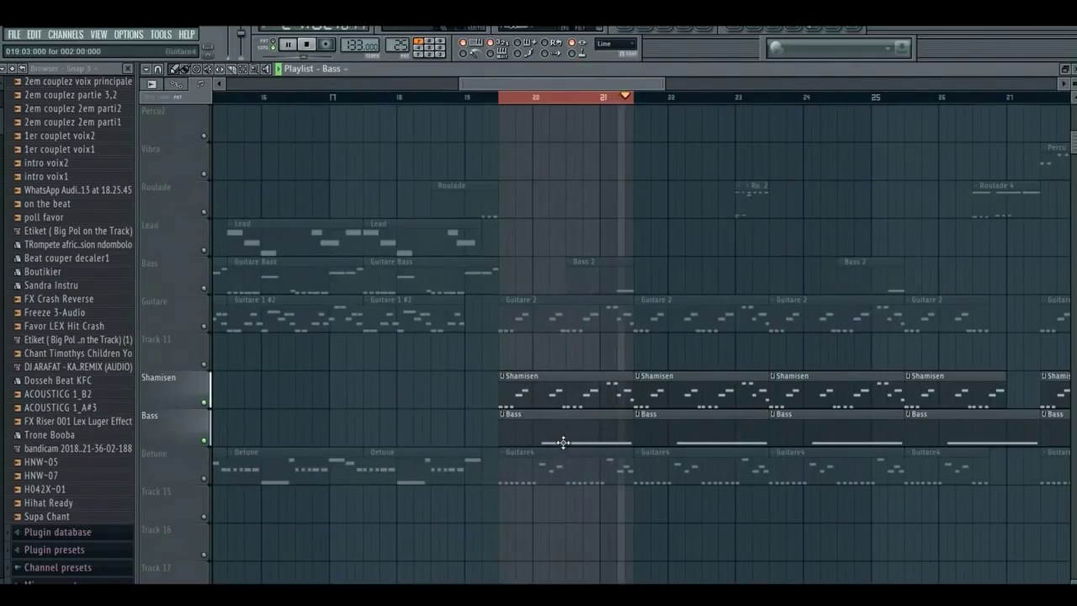
pyautogui.press('F6')
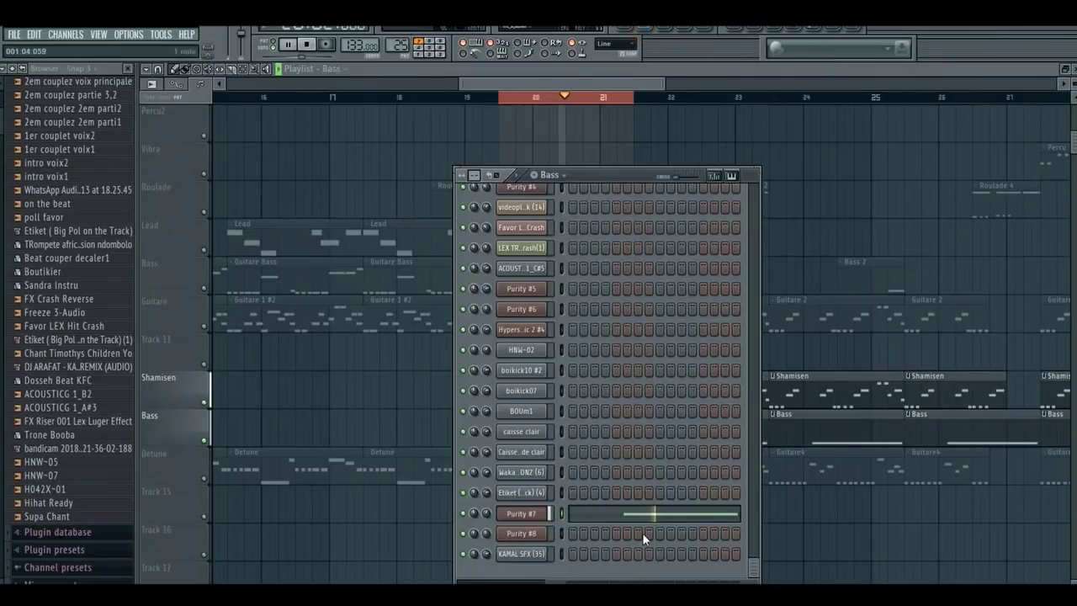
pyautogui.click(642, 528)
pyautogui.moveTo(691, 85); pyautogui.dragTo(514, 289)
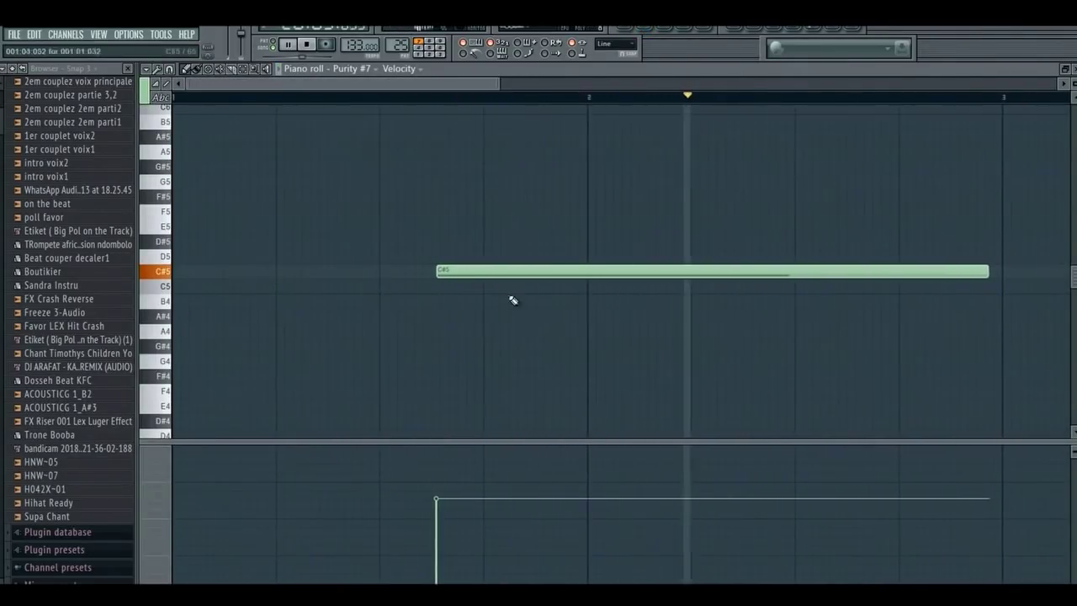
pyautogui.moveTo(449, 279); pyautogui.dragTo(450, 272)
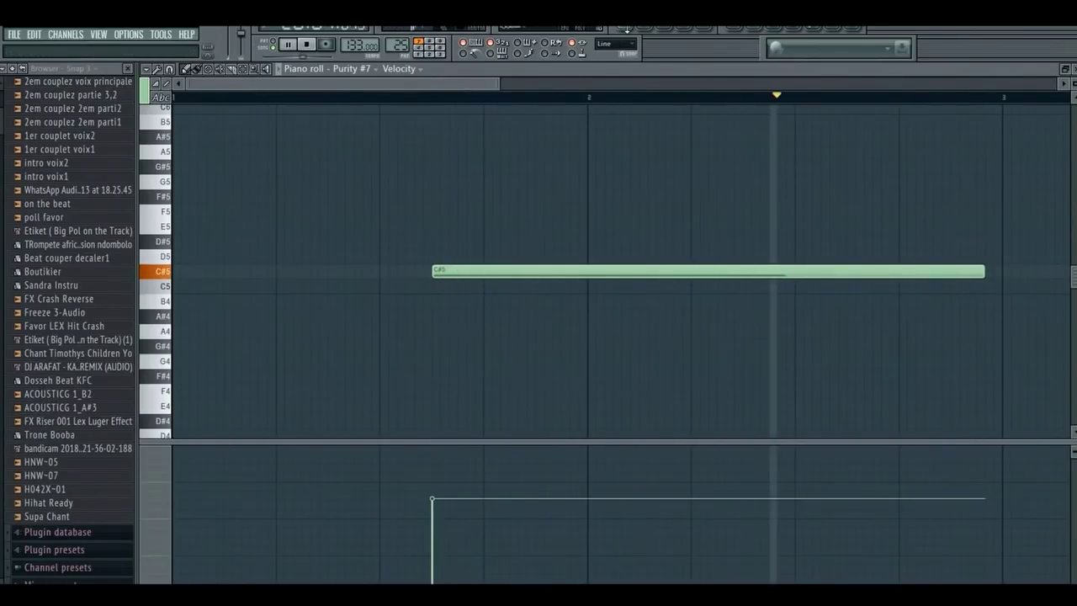
# Step: Return to the playlist, unmute the Guitare track and restart playback of the looped span
pyautogui.click(627, 29)
pyautogui.press('space')
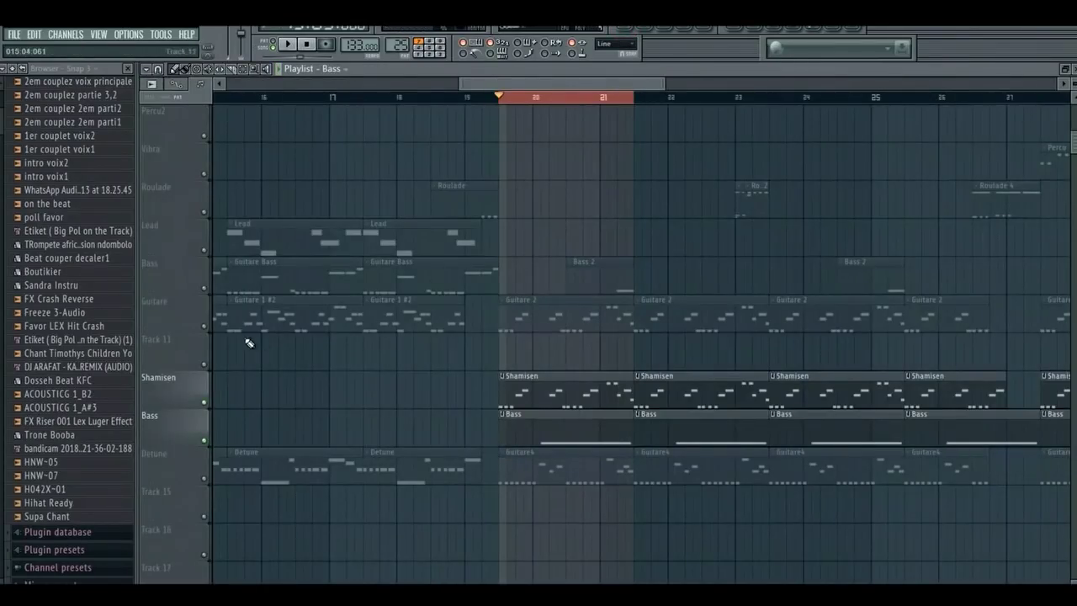
pyautogui.click(207, 328)
pyautogui.press('space')
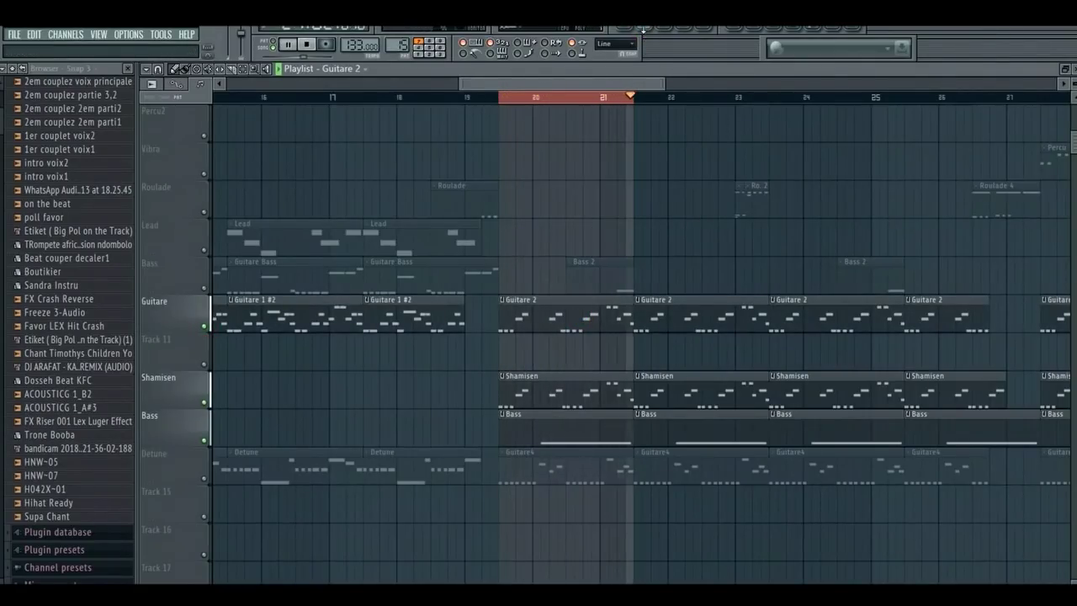
# Step: Play the Guitare 2 pattern's Purity #4 notes in the piano roll and open that instrument's preset list
pyautogui.click(643, 32)
pyautogui.scroll(2, 620, 215)
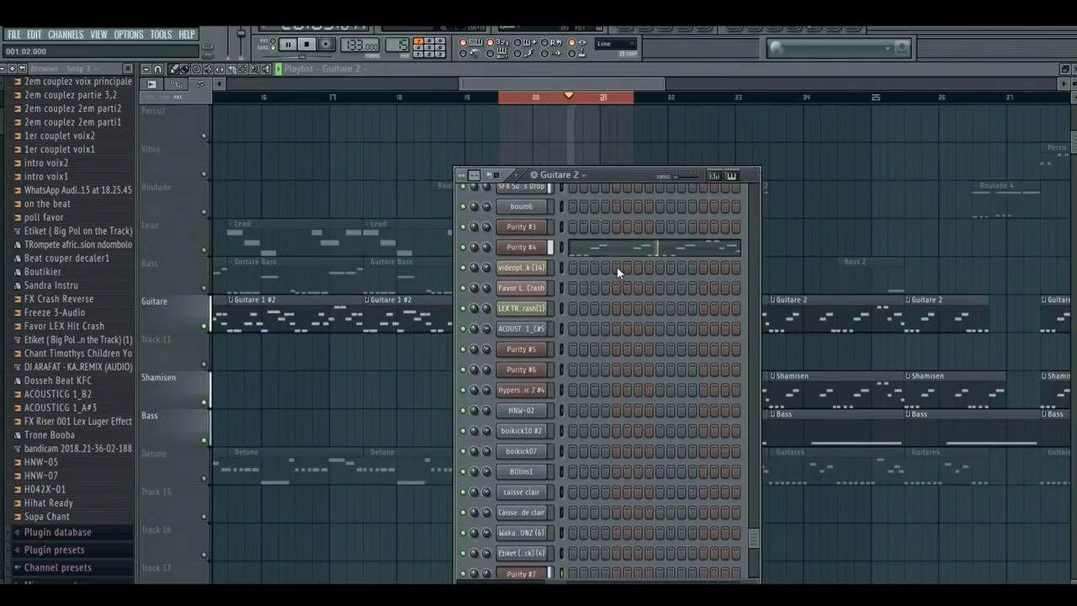
pyautogui.click(621, 244)
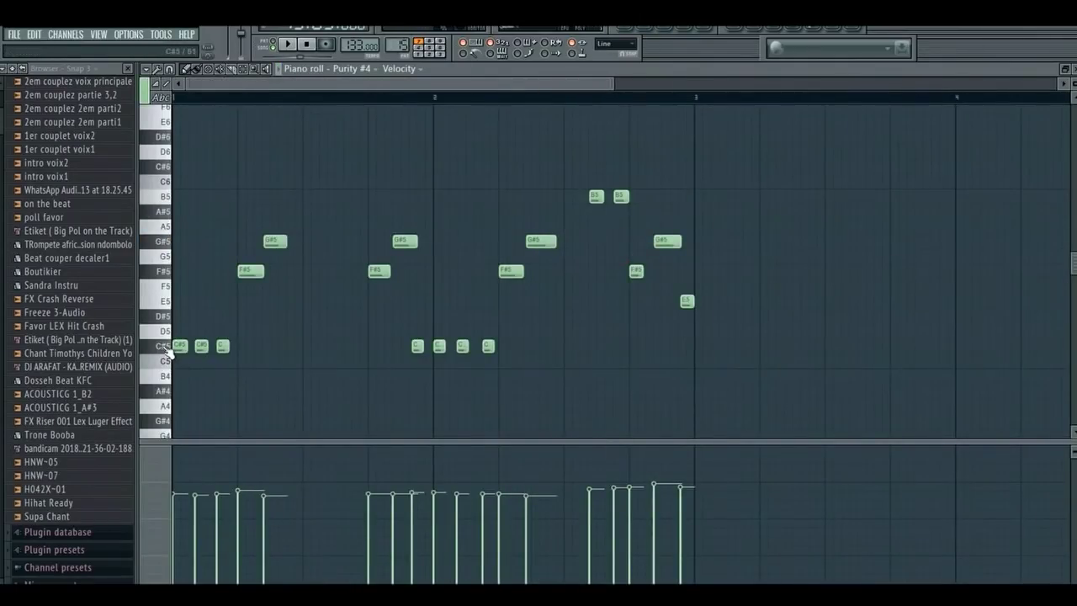
pyautogui.click(286, 44)
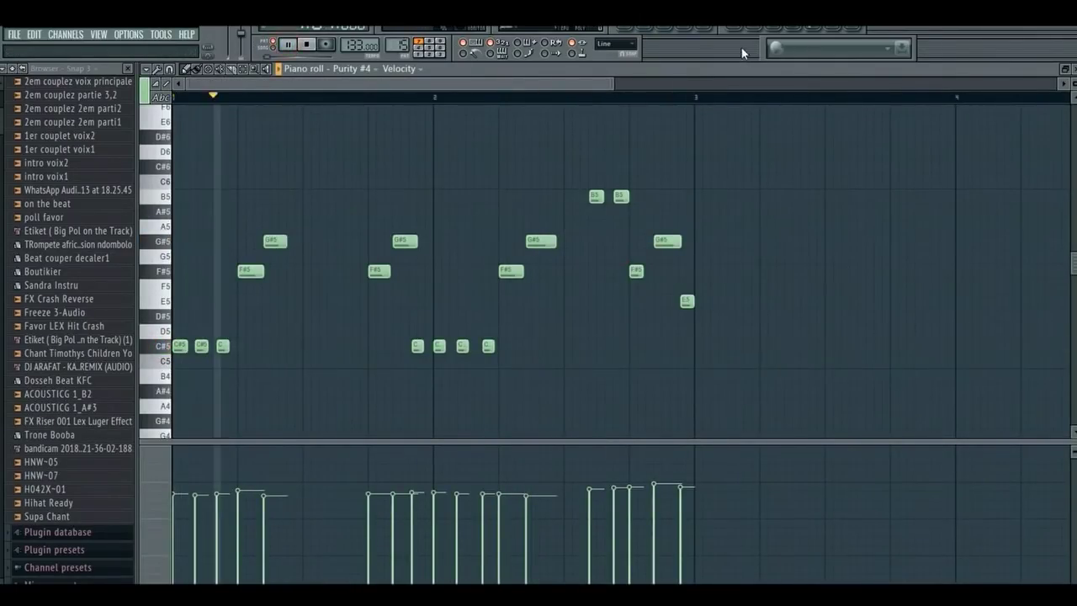
pyautogui.click(644, 34)
pyautogui.click(522, 248)
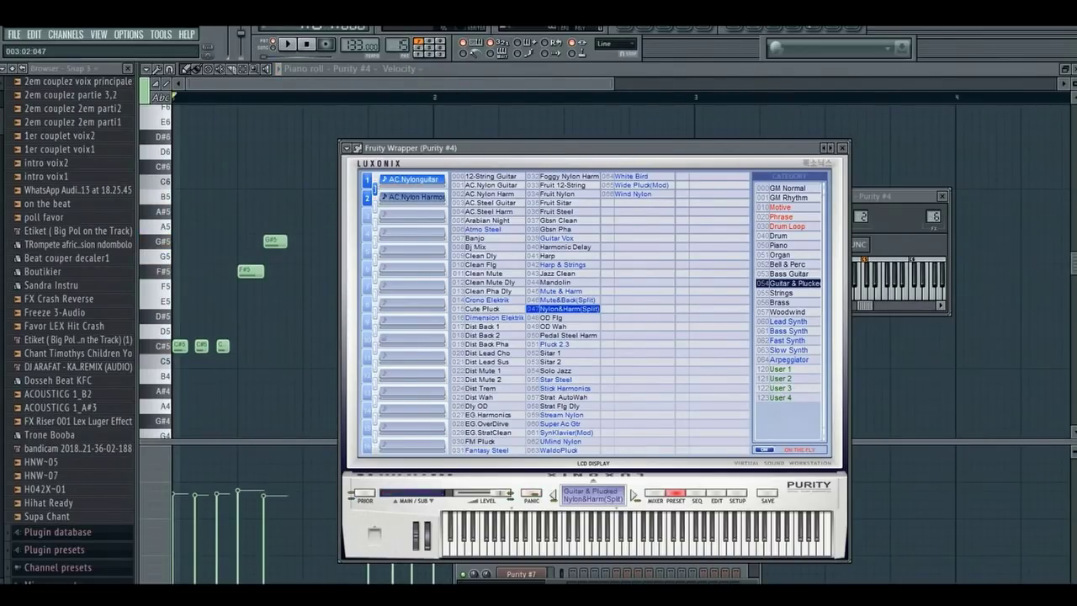
# Step: Play the Guitare 2 pattern's Purity #2 notes in the piano roll and return to the playlist
pyautogui.click(649, 33)
pyautogui.scroll(-3, 617, 296)
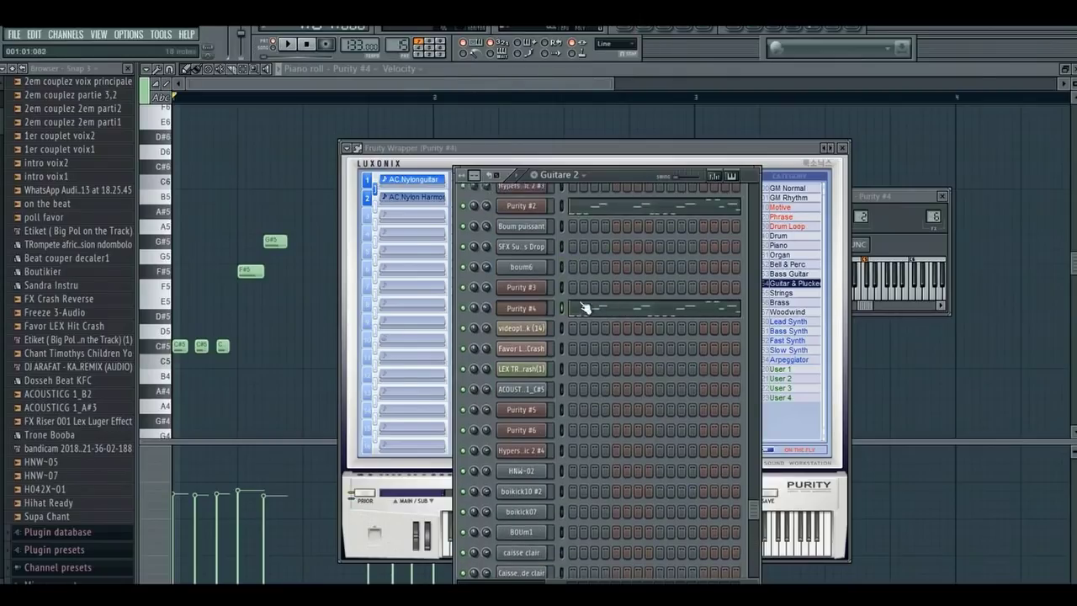
pyautogui.click(595, 274)
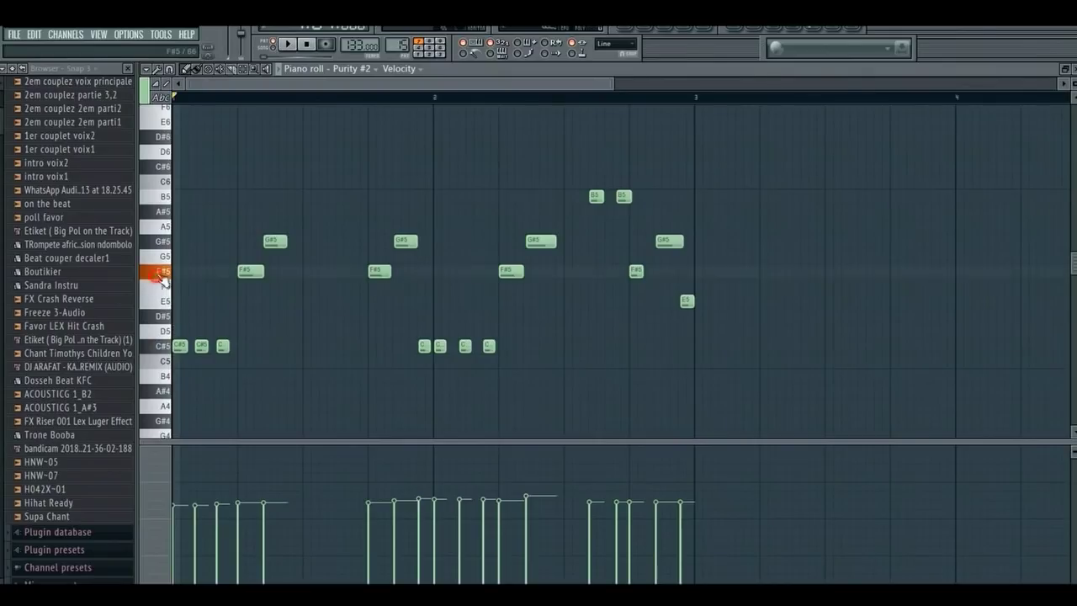
pyautogui.click(291, 43)
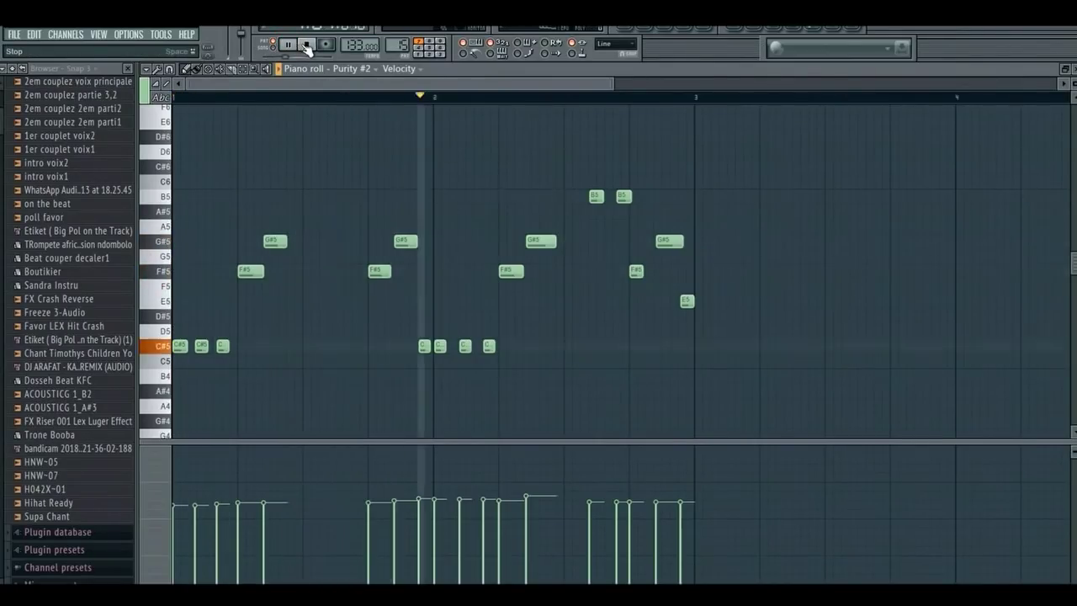
pyautogui.click(308, 45)
pyautogui.click(636, 34)
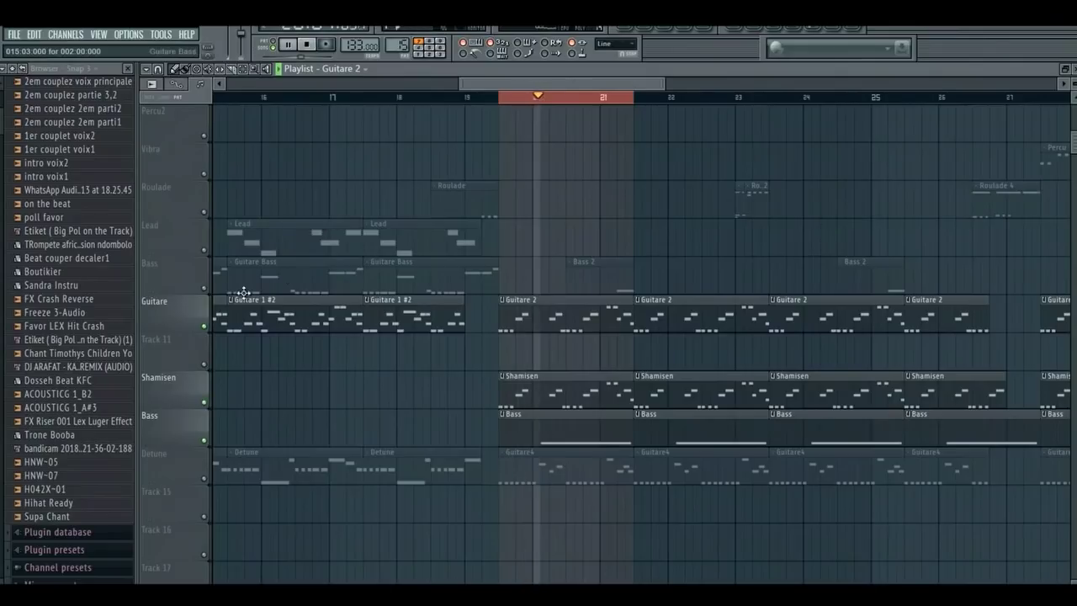
# Step: Unmute the Bass track above Guitare and the Detune track, and select the Guitare4 pattern from its first clip
pyautogui.click(204, 288)
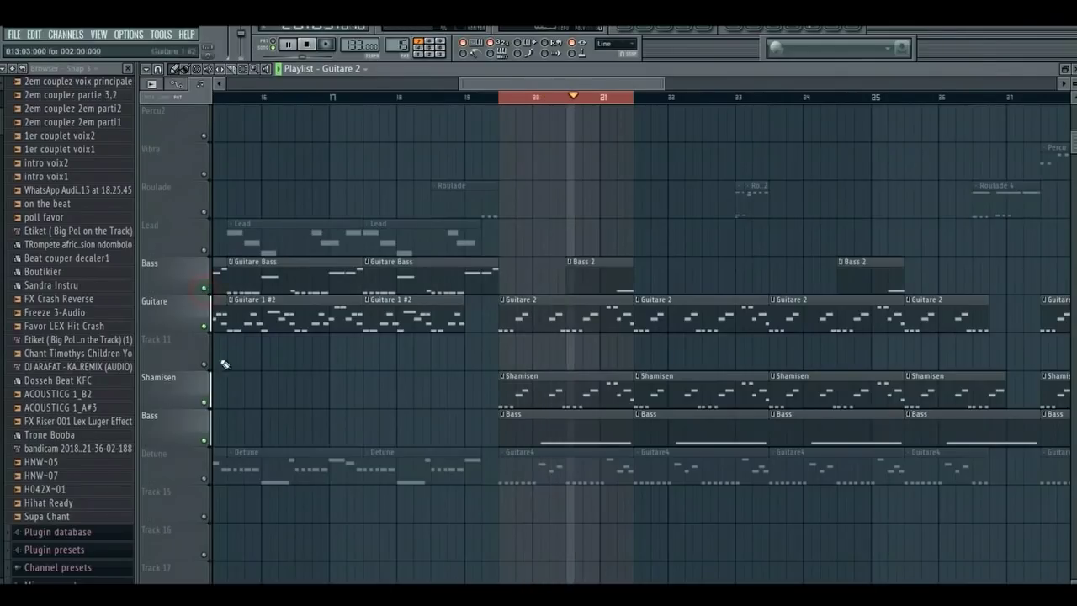
pyautogui.click(204, 478)
pyautogui.click(585, 465)
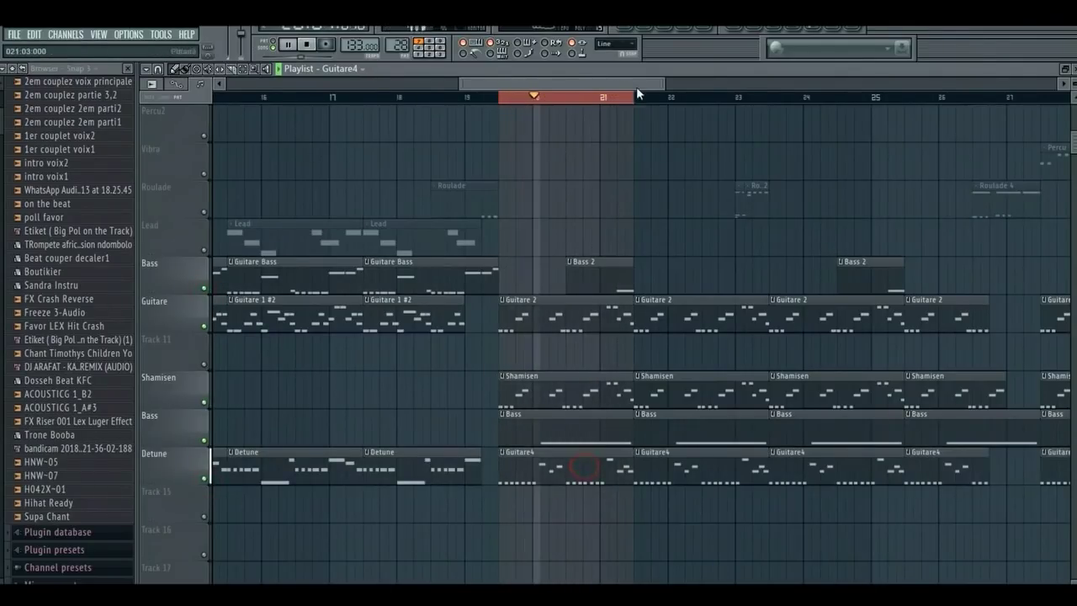
# Step: Play the Guitare4 pattern's Purity #2 notes in the piano roll with both bars in view
pyautogui.click(648, 34)
pyautogui.click(652, 270)
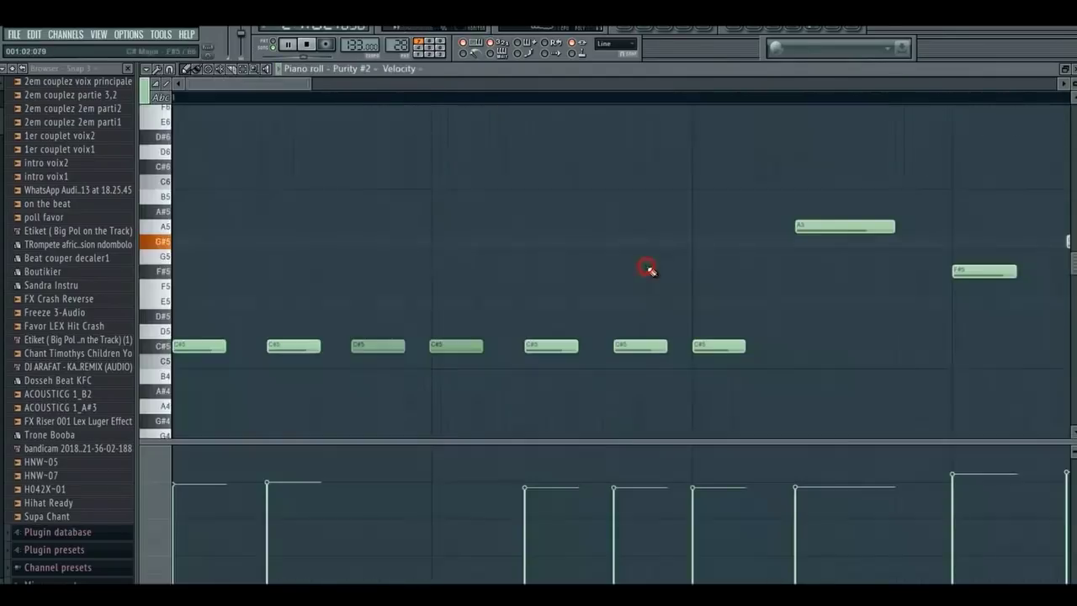
pyautogui.click(285, 44)
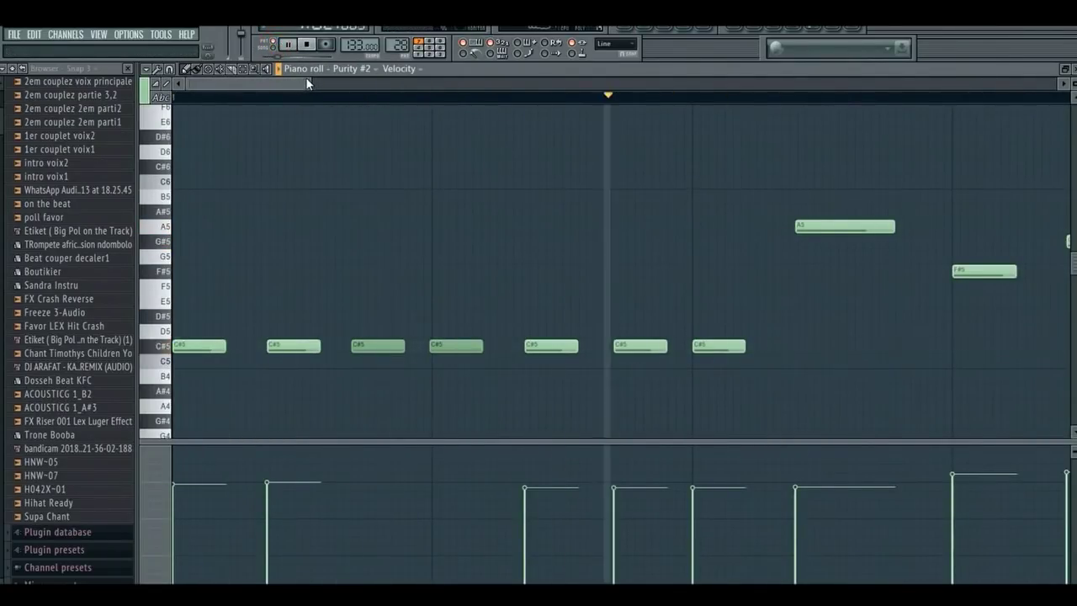
pyautogui.moveTo(310, 83); pyautogui.dragTo(604, 86)
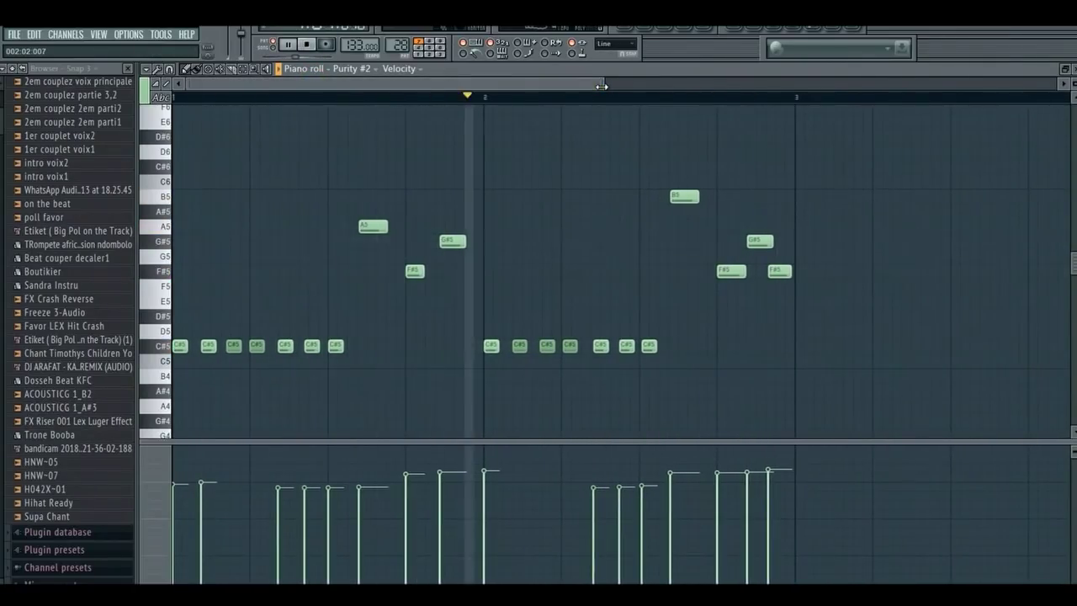
# Step: Show the Purity #2 instrument's preset in the Guitar & Plucked category and return to the playlist in song mode
pyautogui.click(649, 30)
pyautogui.click(534, 271)
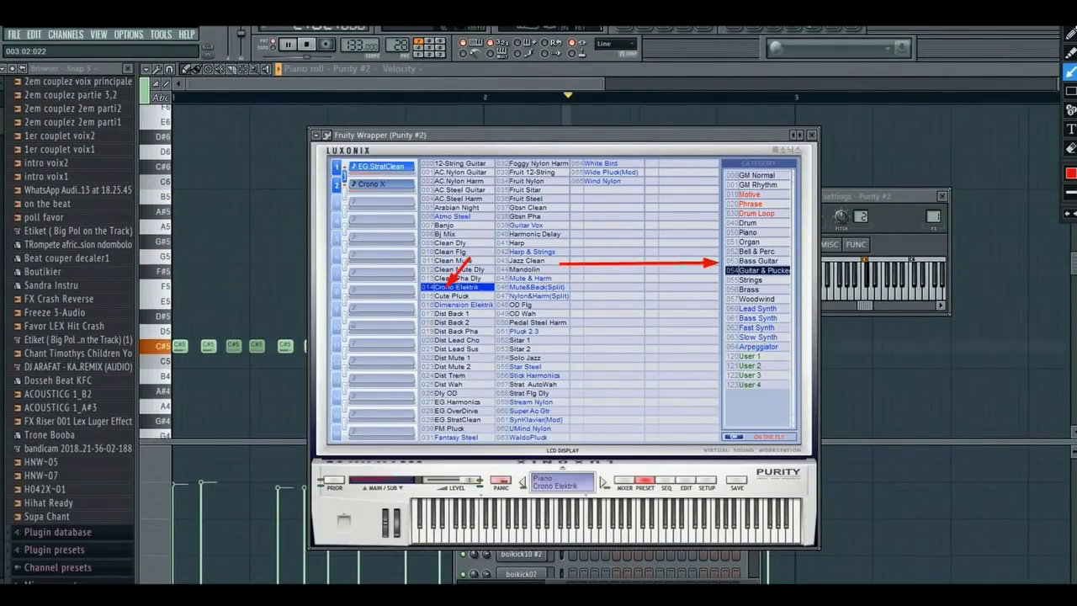
pyautogui.click(283, 46)
pyautogui.click(284, 45)
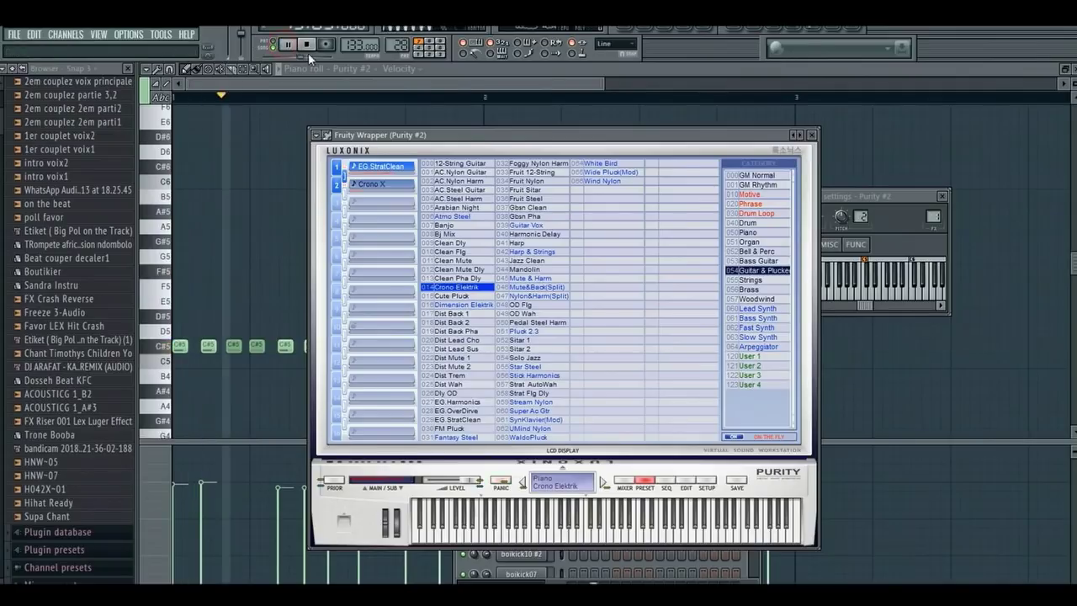
pyautogui.click(629, 34)
# Step: Unmute all the remaining playlist tracks and clear the looped time selection
pyautogui.click(654, 82)
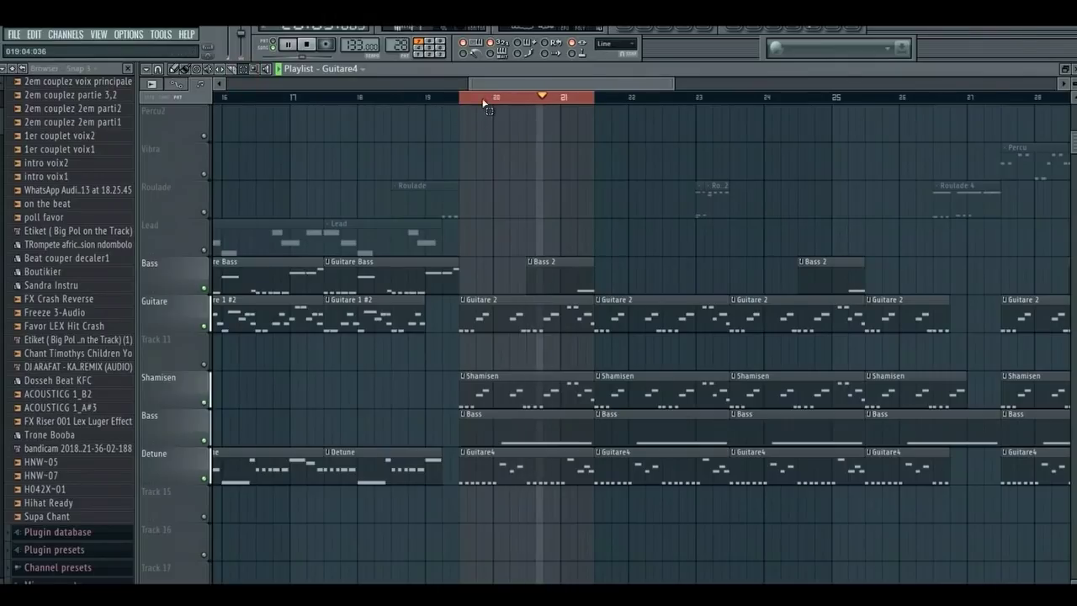
pyautogui.click(204, 249)
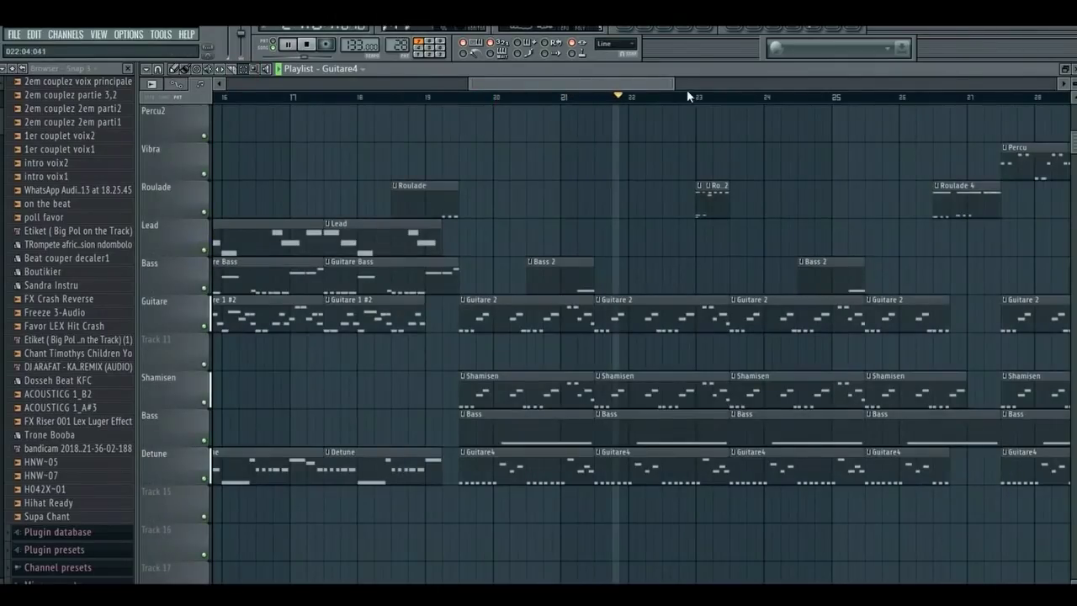
pyautogui.moveTo(610, 86); pyautogui.dragTo(657, 87)
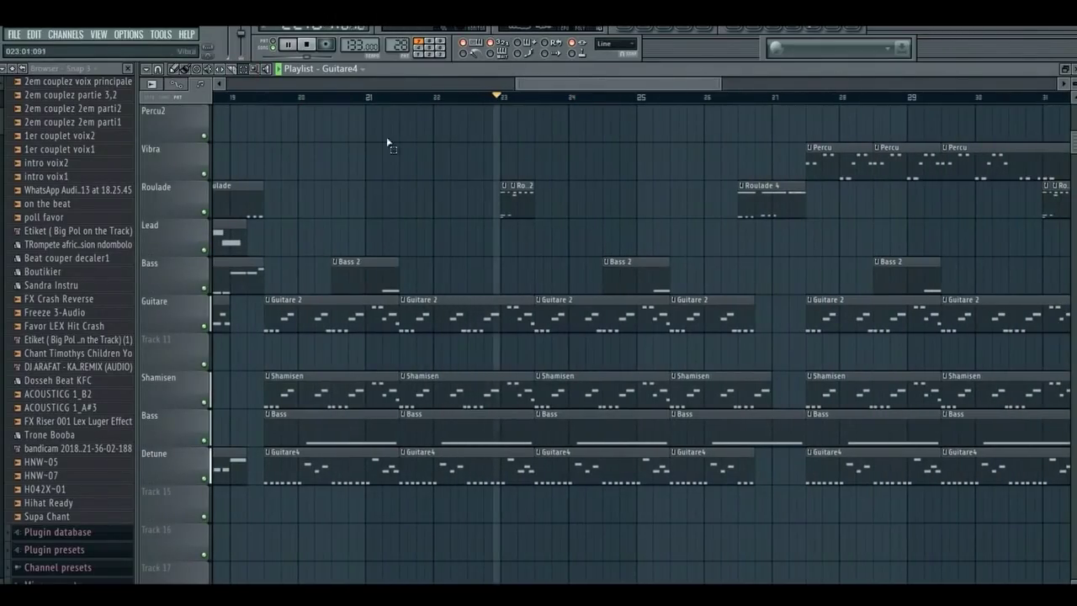
# Step: Select the Draw tool and solo the Vibra track that holds the Percu clips
pyautogui.click(173, 69)
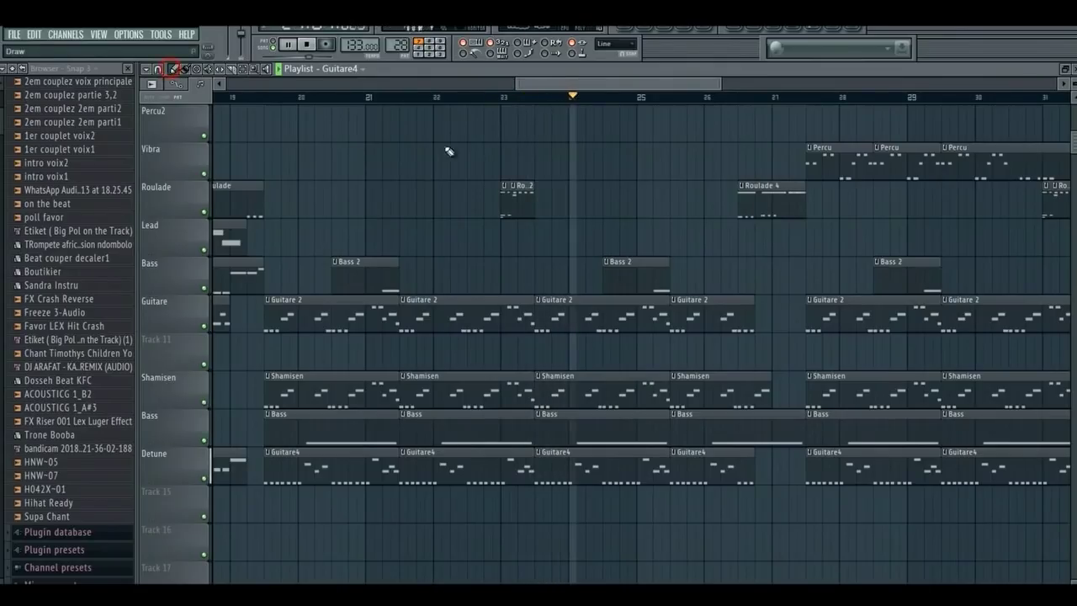
pyautogui.moveTo(592, 85); pyautogui.dragTo(675, 84)
pyautogui.scroll(2, 649, 179)
pyautogui.scroll(1, 649, 178)
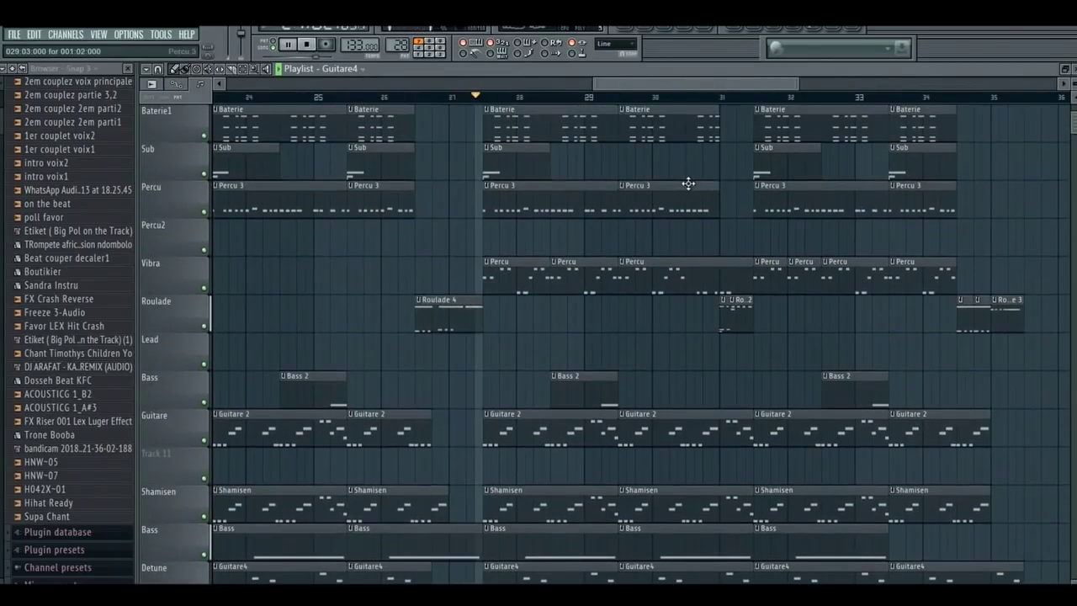
pyautogui.rightClick(204, 288)
pyautogui.rightClick(204, 289)
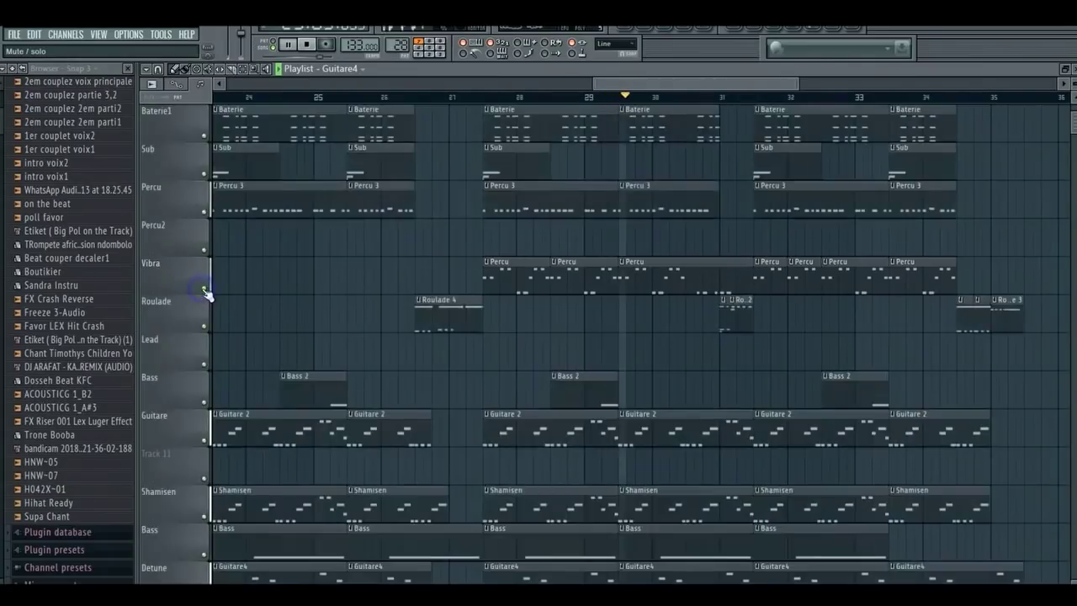